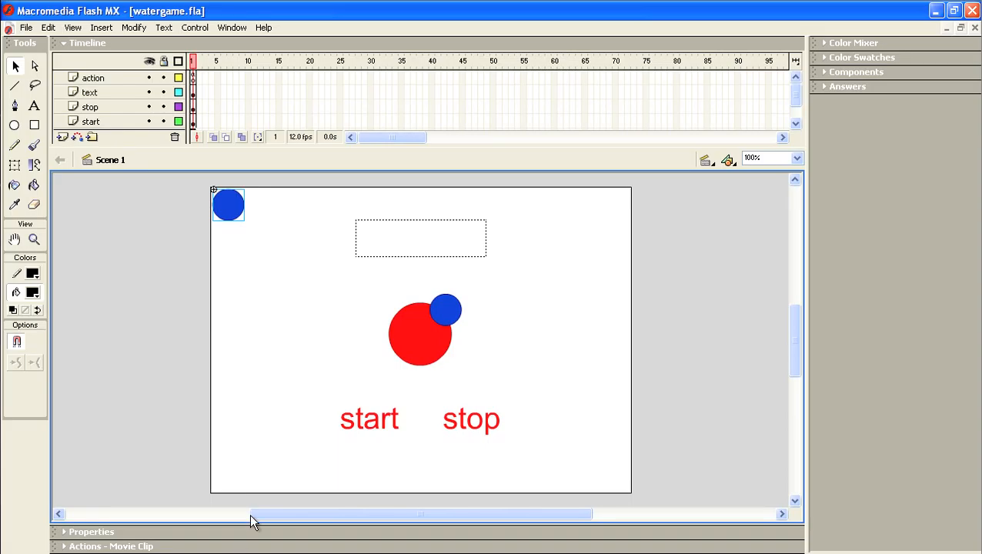
- Check which files the watergame project folder on the desktop contains before publishing
{"action": "left_click", "coordinate": [27, 29]}
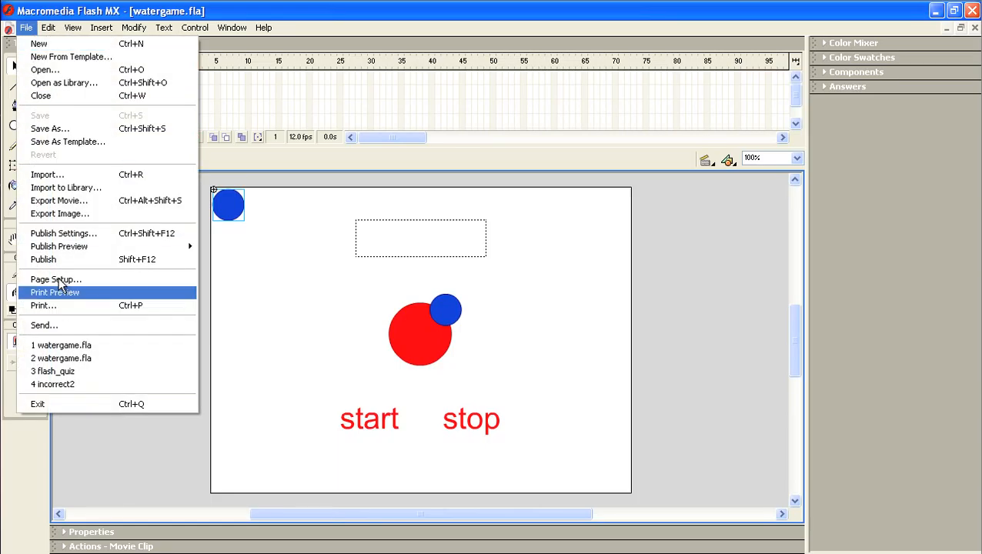
{"action": "left_click", "coordinate": [176, 483]}
{"action": "key", "text": "alt+Tab"}
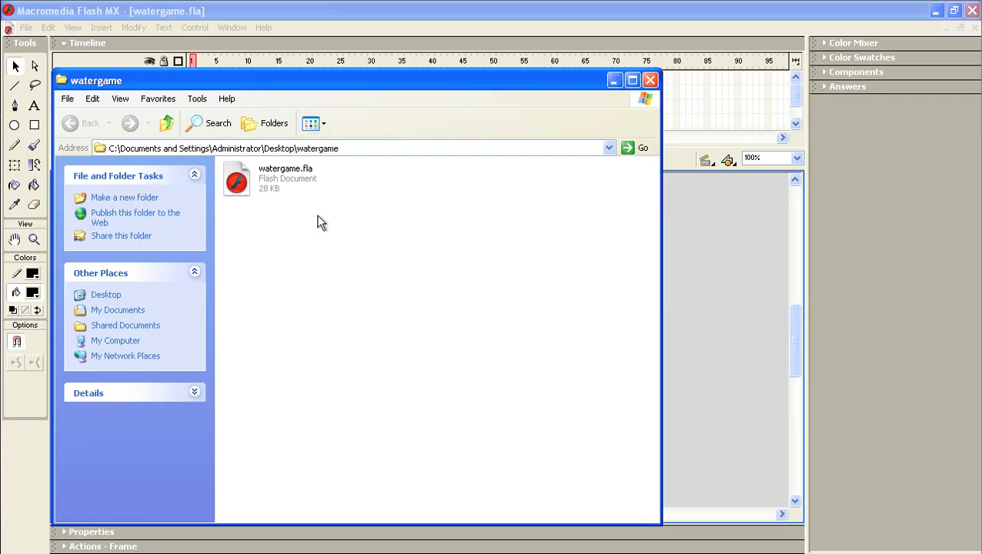
{"action": "left_click", "coordinate": [613, 81]}
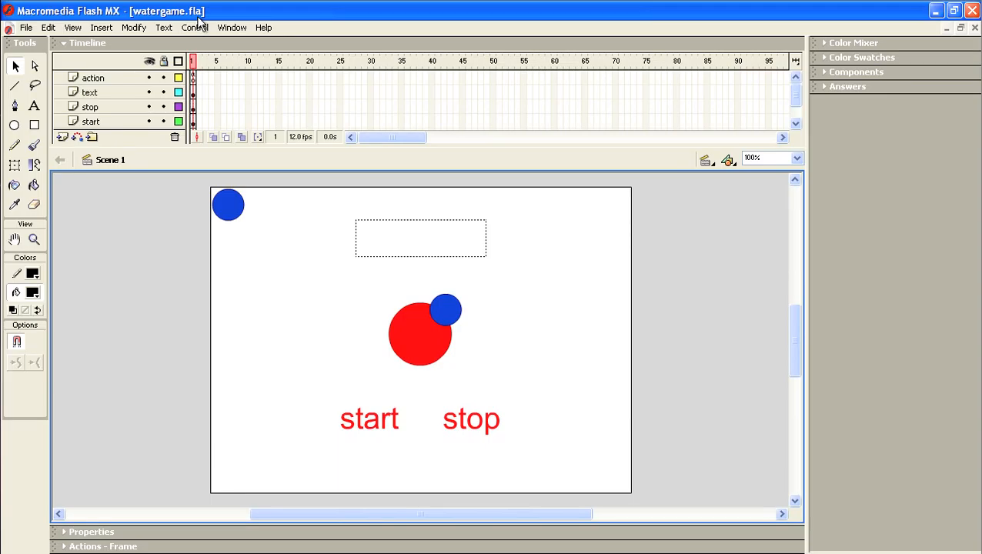
- Publish the watergame.fla movie and examine the generated output files in the watergame folder
{"action": "left_click", "coordinate": [26, 29]}
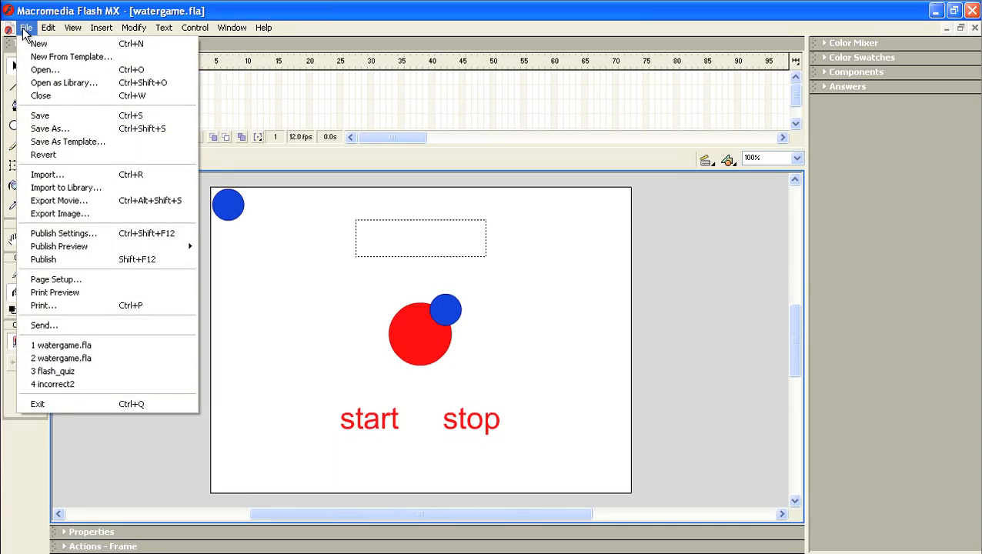
{"action": "left_click", "coordinate": [43, 262]}
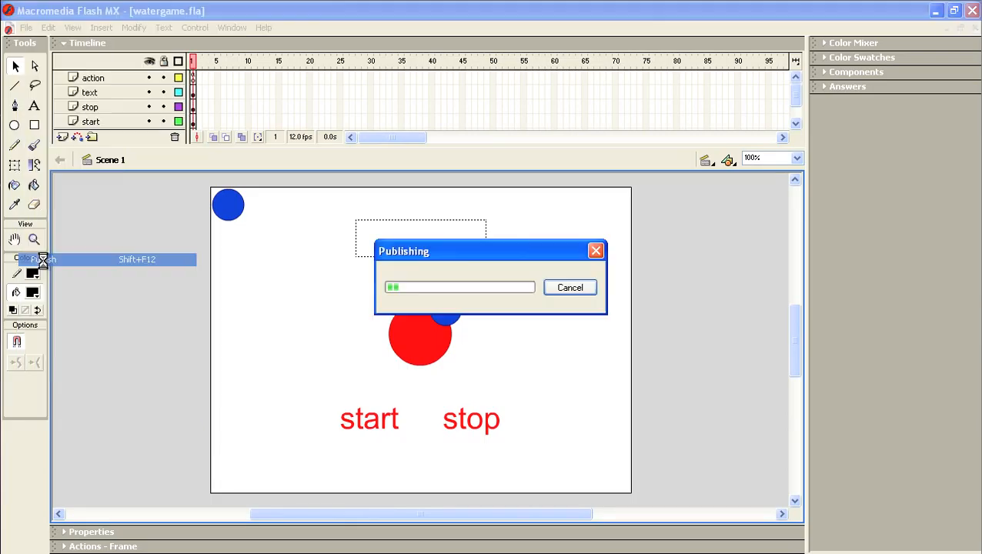
{"action": "key", "text": "alt+Tab"}
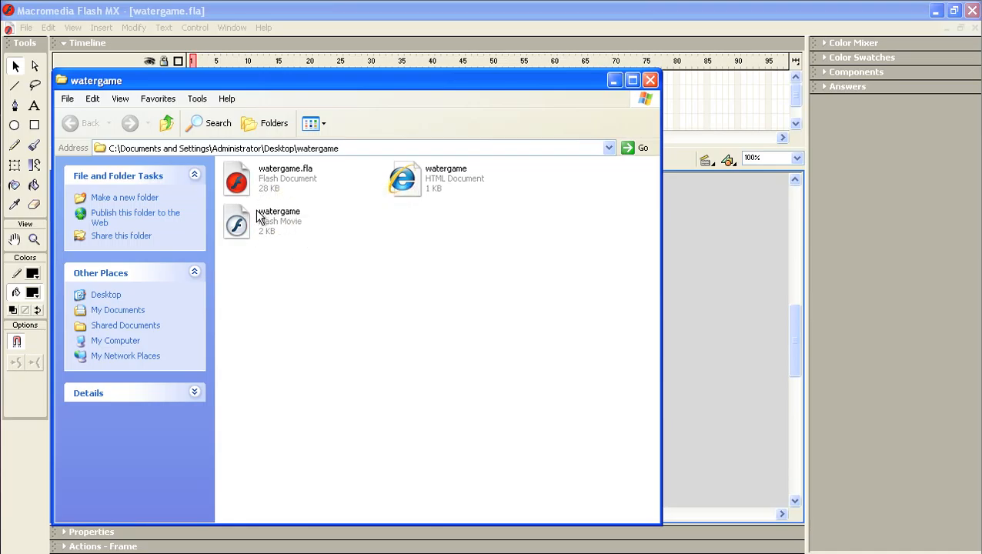
{"action": "mouse_move", "coordinate": [254, 223]}
{"action": "mouse_move", "coordinate": [406, 178]}
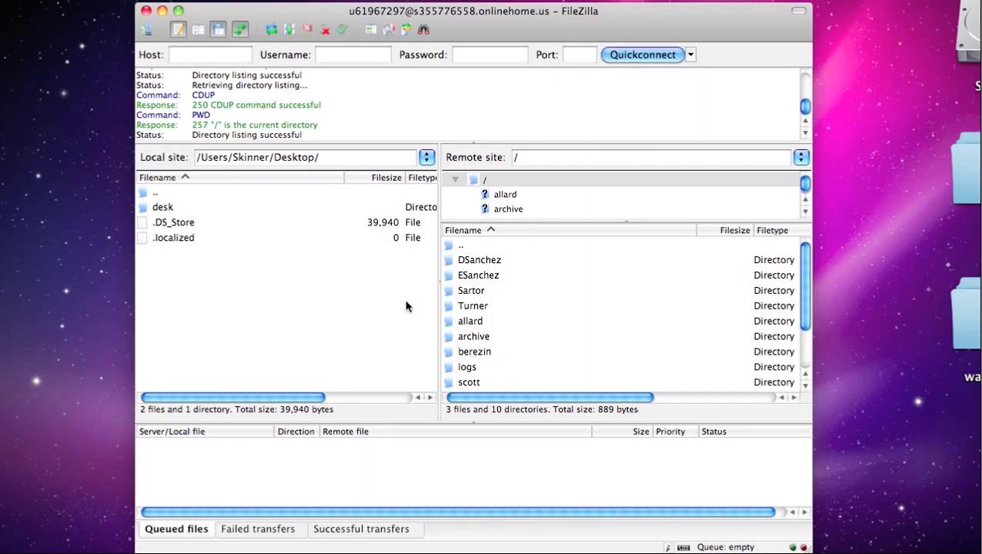
- In FileZilla, refresh the file listings and create a directory named watergame inside the site owner's personal folder on the server
{"action": "left_click", "coordinate": [273, 30]}
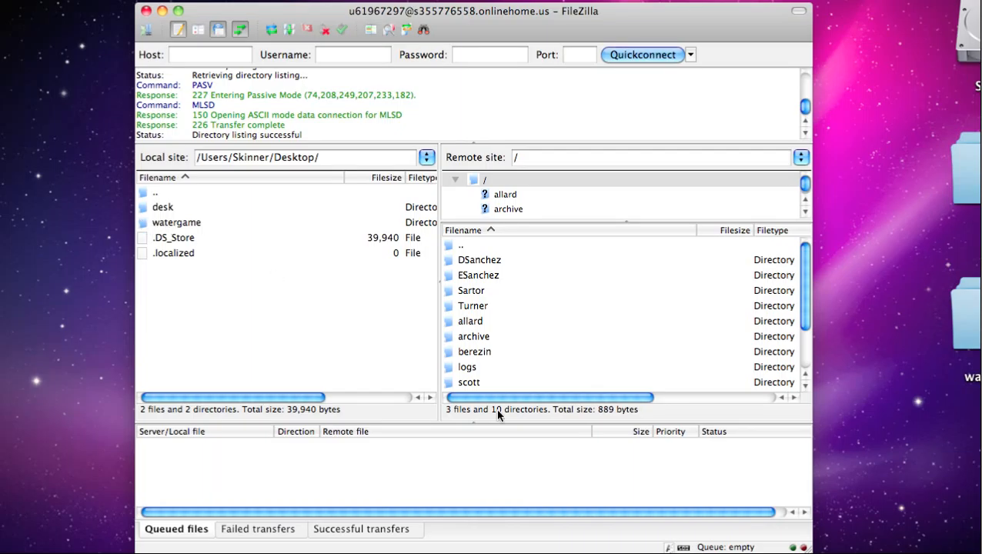
{"action": "scroll", "coordinate": [587, 290], "scroll_direction": "down", "scroll_amount": 4}
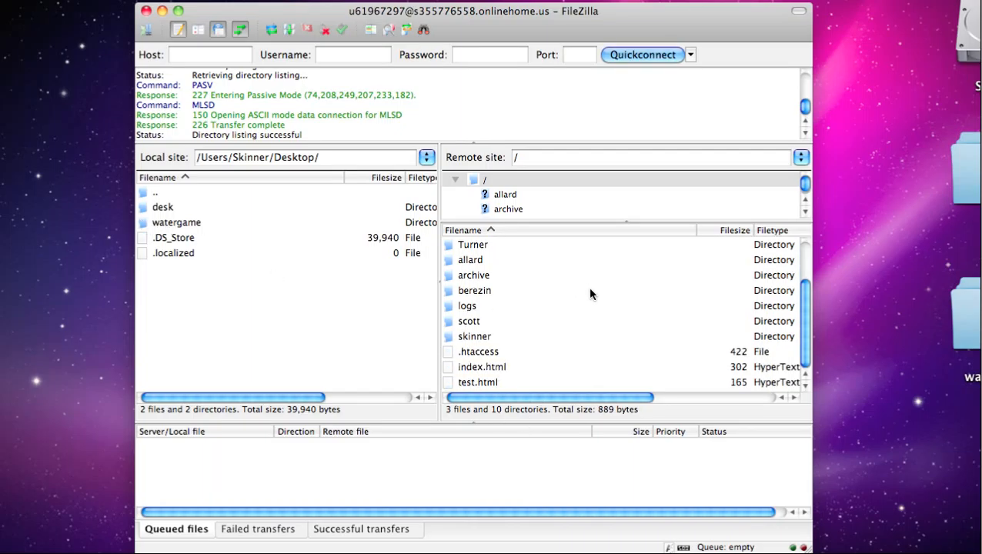
{"action": "double_click", "coordinate": [477, 337]}
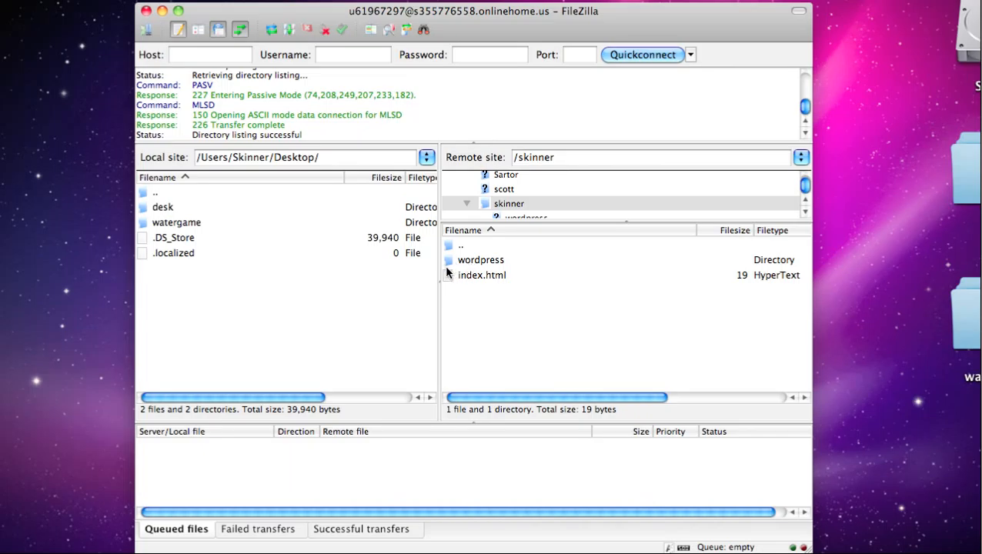
{"action": "right_click", "coordinate": [481, 306]}
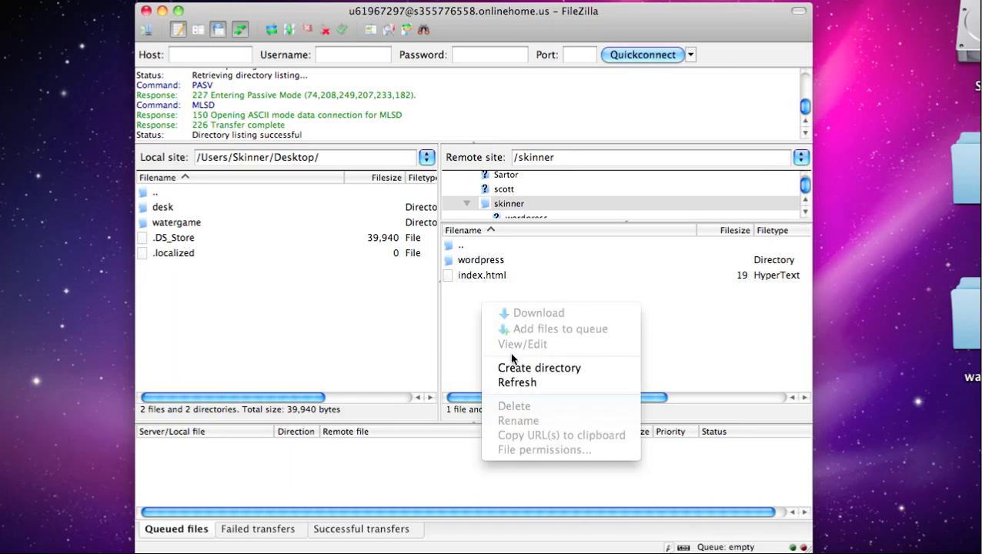
{"action": "left_click", "coordinate": [513, 367]}
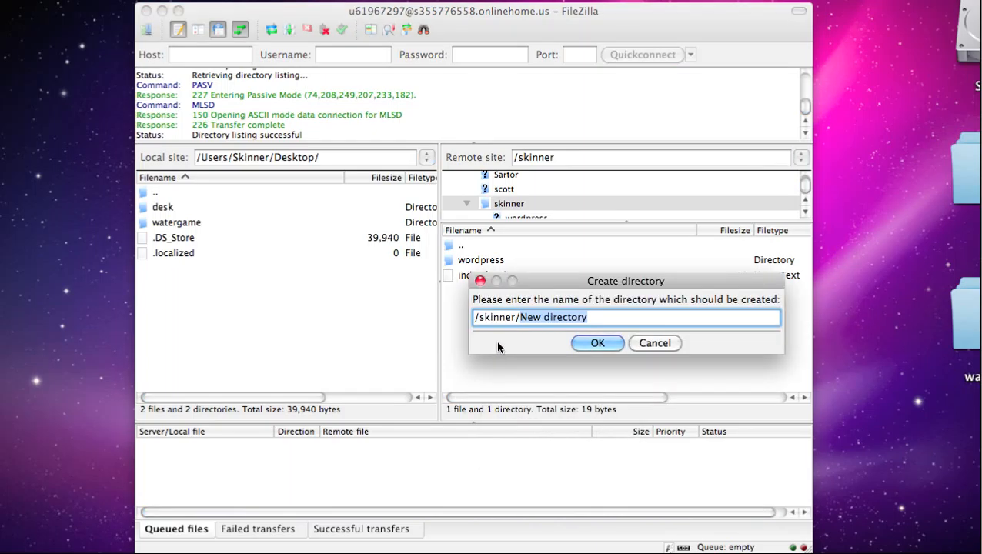
{"action": "type", "text": "watergame"}
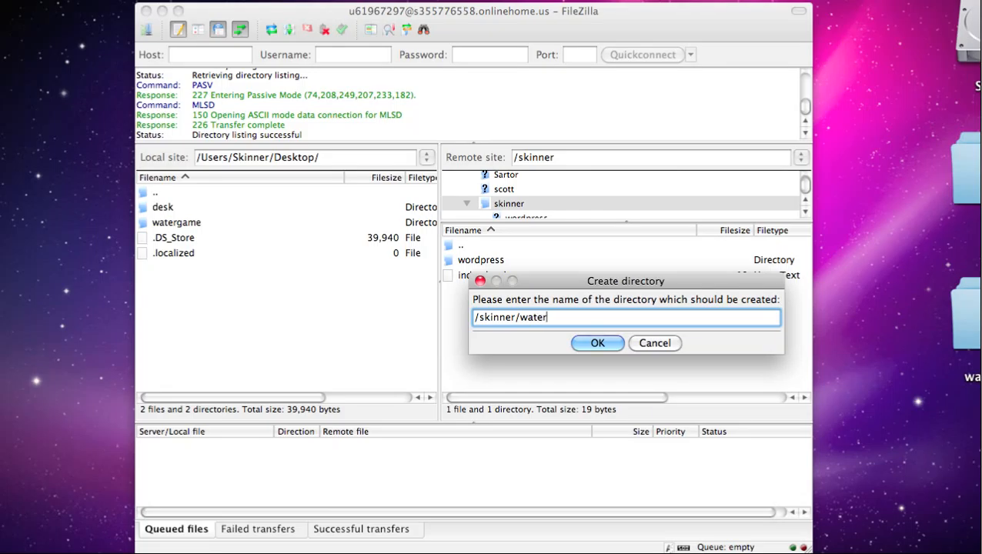
{"action": "left_click", "coordinate": [599, 343]}
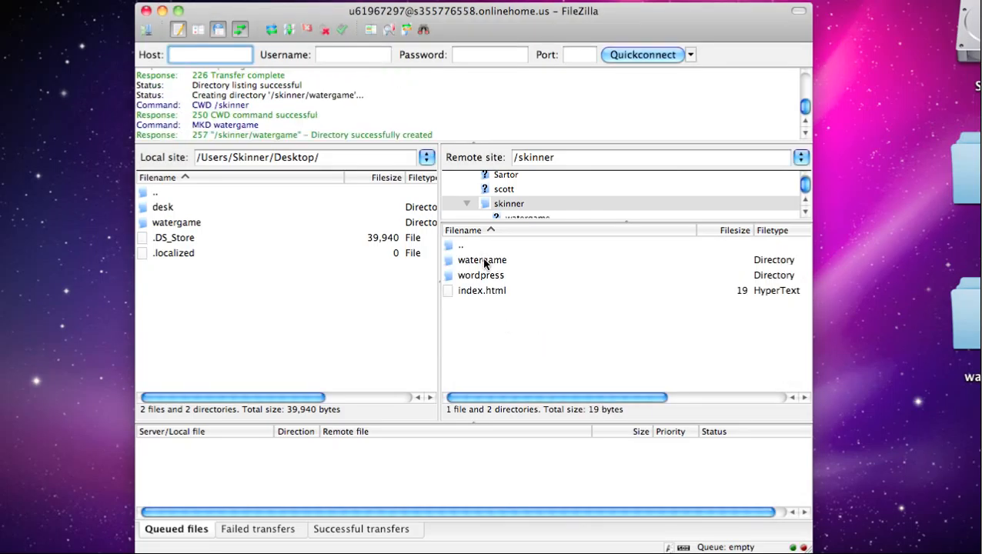
- Upload watergame.html and watergame.swf from the local watergame folder into the remote watergame directory
{"action": "double_click", "coordinate": [492, 264]}
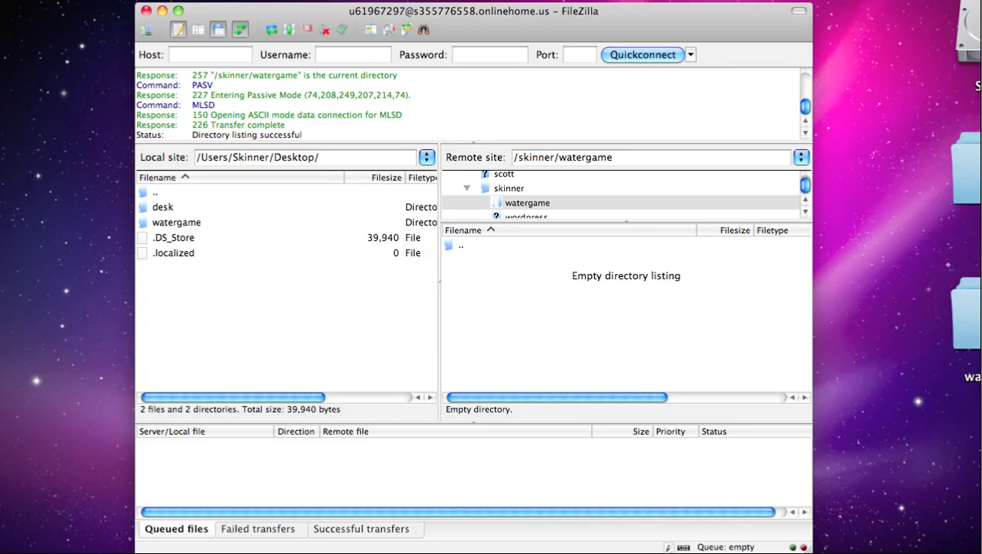
{"action": "double_click", "coordinate": [182, 223]}
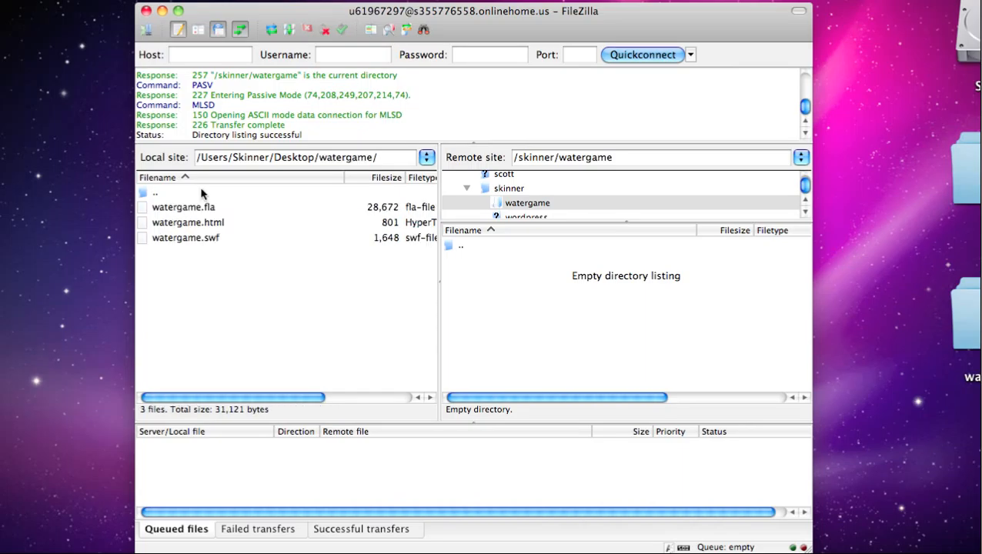
{"action": "left_click", "coordinate": [223, 223]}
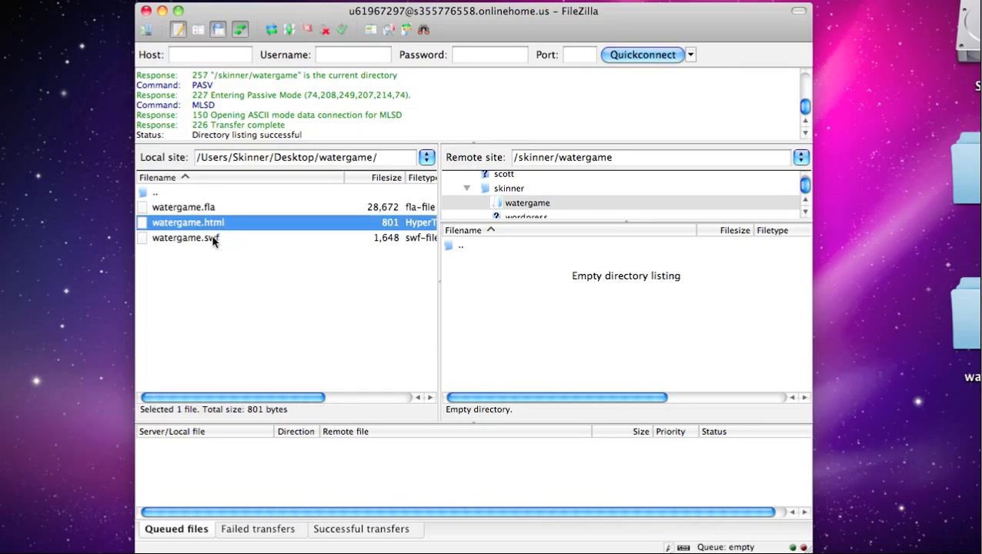
{"action": "left_click", "coordinate": [211, 241], "text": "shift"}
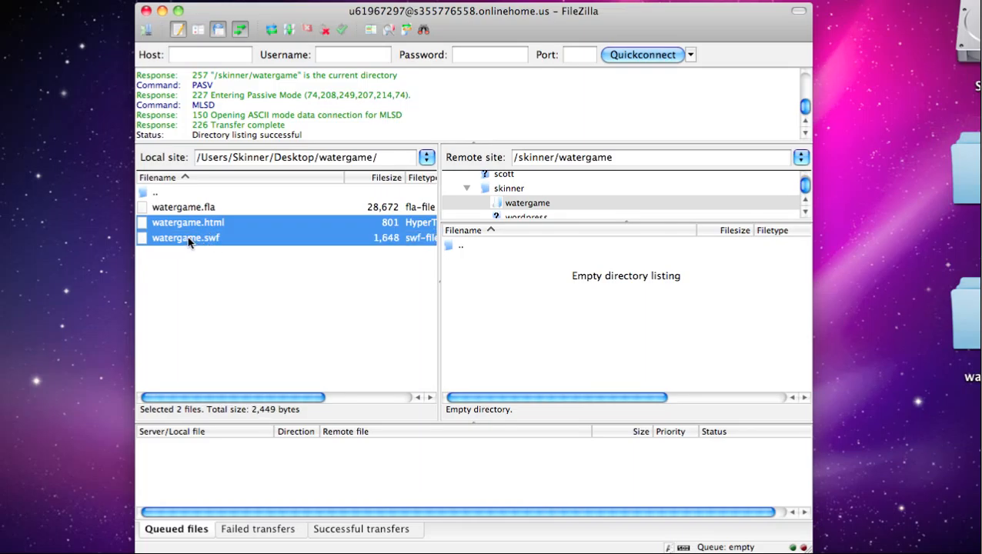
{"action": "left_click_drag", "start_coordinate": [187, 236], "coordinate": [481, 287]}
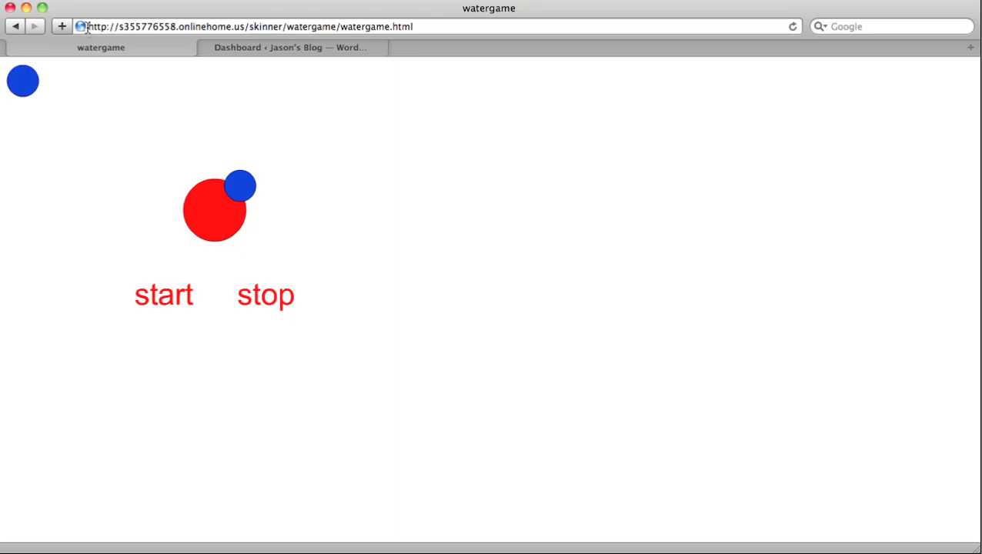
- In the browser, examine the domain, folder and file name parts of the uploaded watergame.html page's address
{"action": "left_click_drag", "start_coordinate": [77, 27], "coordinate": [285, 34]}
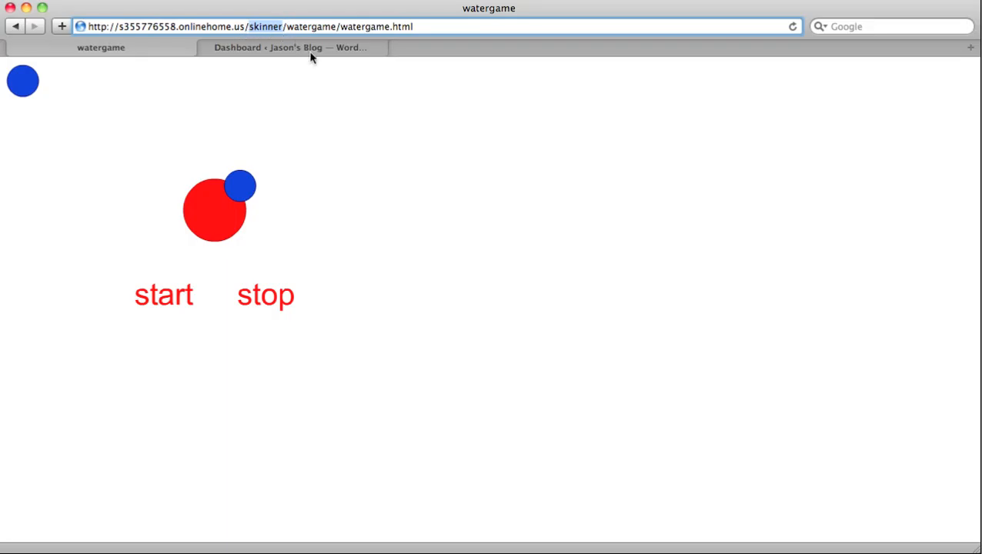
{"action": "left_click_drag", "start_coordinate": [285, 27], "coordinate": [337, 28]}
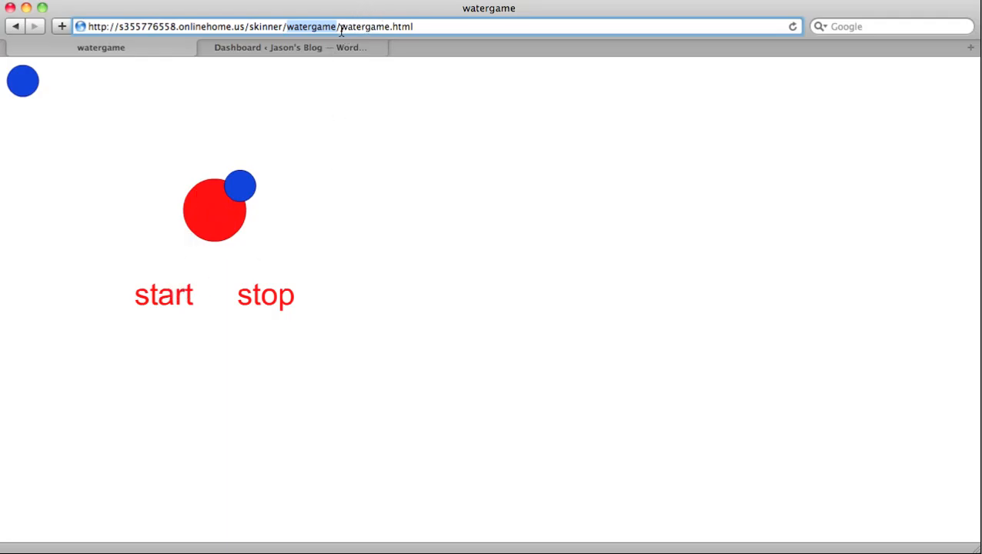
{"action": "left_click_drag", "start_coordinate": [339, 26], "coordinate": [420, 27]}
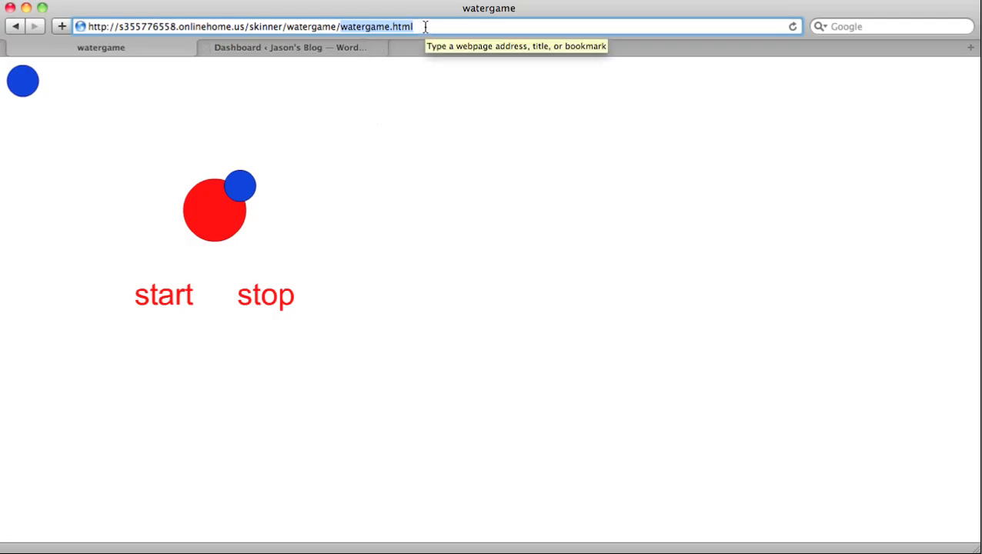
- Place the FileZilla window alongside the browser and select the uploaded watergame.html to compare its remote path with the page address
{"action": "key", "text": "F8"}
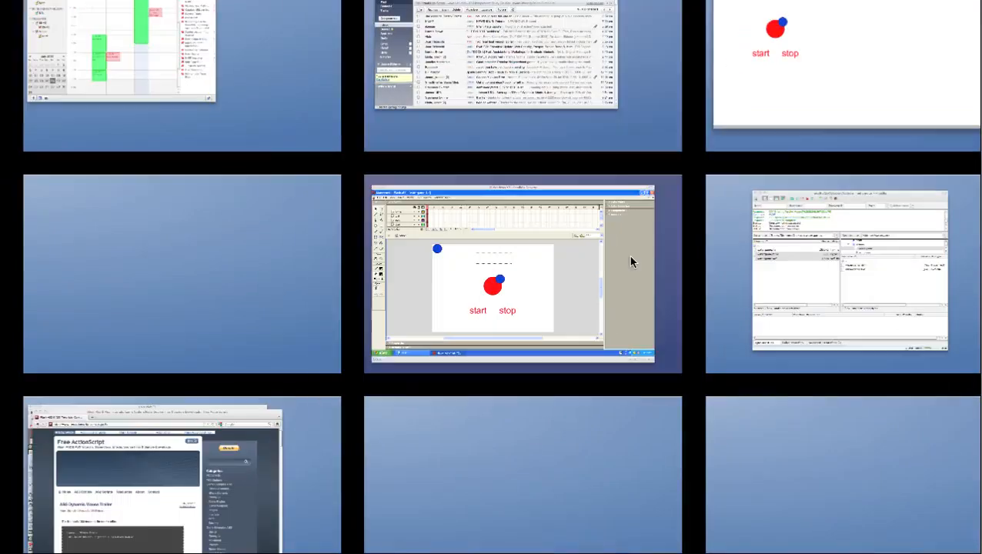
{"action": "left_click", "coordinate": [843, 283]}
{"action": "key", "text": "F8"}
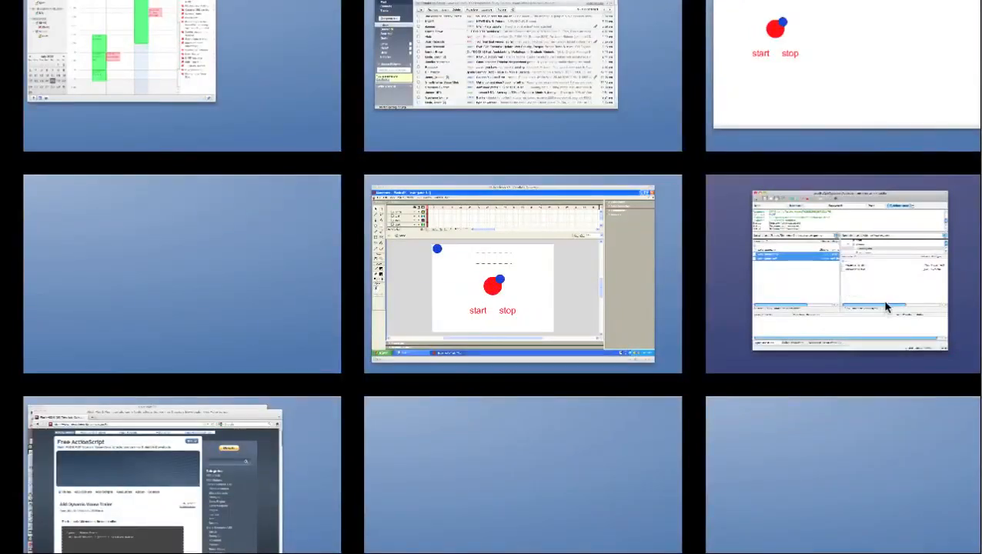
{"action": "left_click_drag", "start_coordinate": [885, 303], "coordinate": [930, 82]}
{"action": "left_click", "coordinate": [930, 82]}
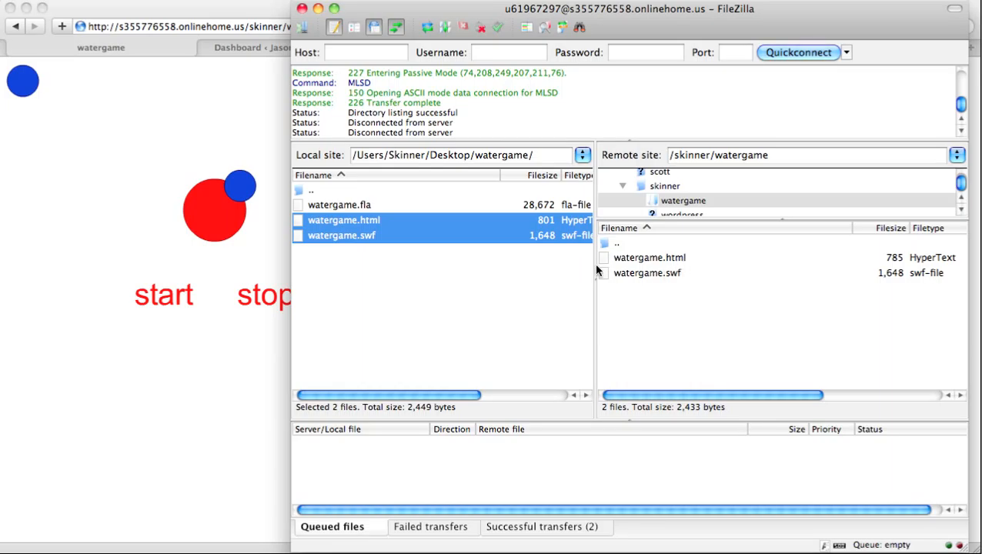
{"action": "left_click", "coordinate": [642, 257]}
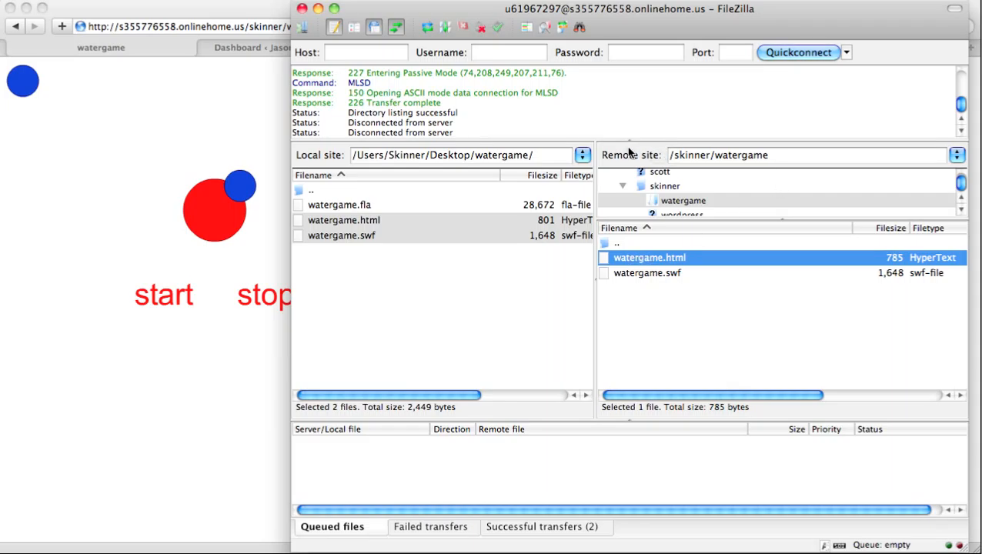
- Return to the watergame page in the browser and start the game to test it online
{"action": "left_click", "coordinate": [220, 102]}
{"action": "left_click", "coordinate": [436, 26]}
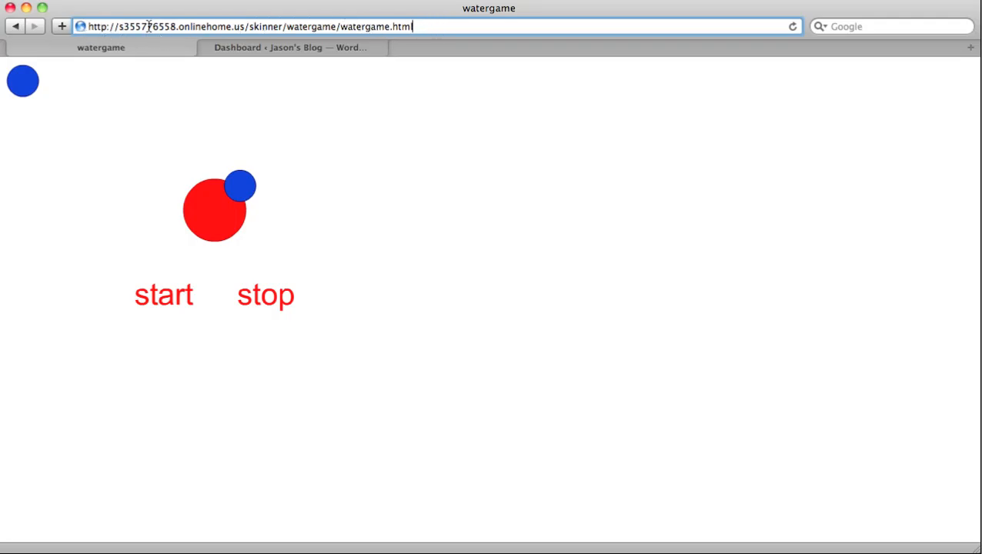
{"action": "left_click", "coordinate": [175, 291]}
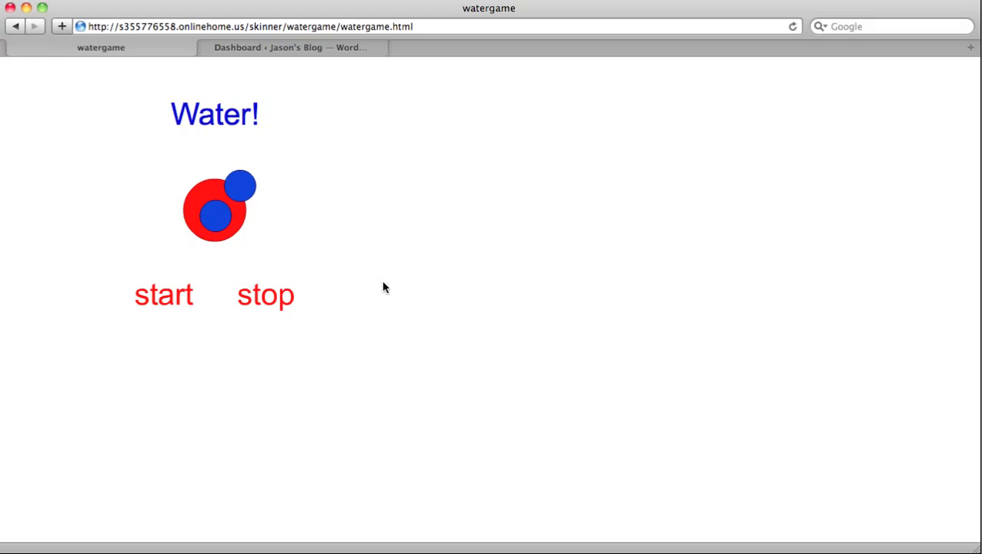
- In the blog's WordPress administration, search for new plugins with the term "flash embed" and install Kimili Flash Embed 2.2
{"action": "left_click", "coordinate": [262, 48]}
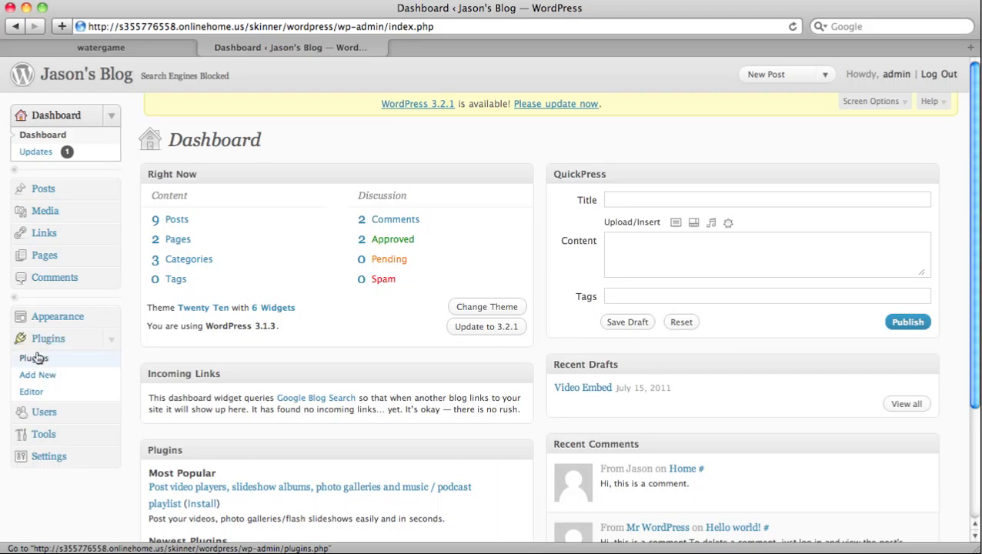
{"action": "left_click", "coordinate": [34, 359]}
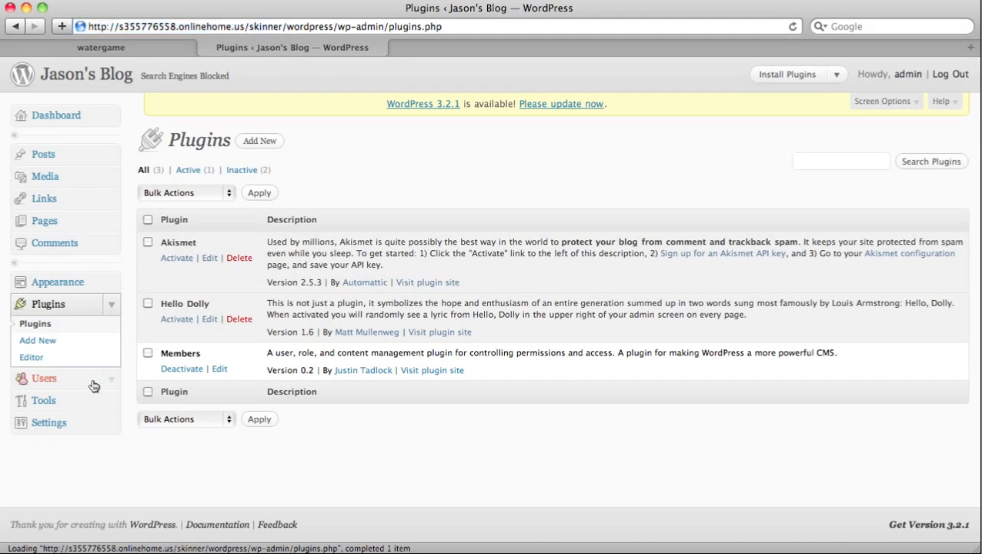
{"action": "left_click", "coordinate": [260, 141]}
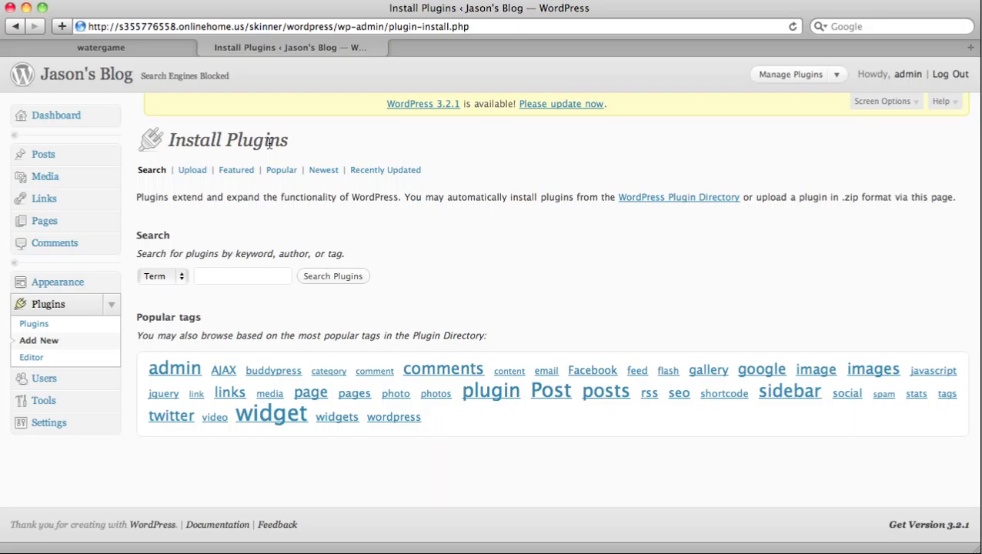
{"action": "left_click", "coordinate": [220, 278]}
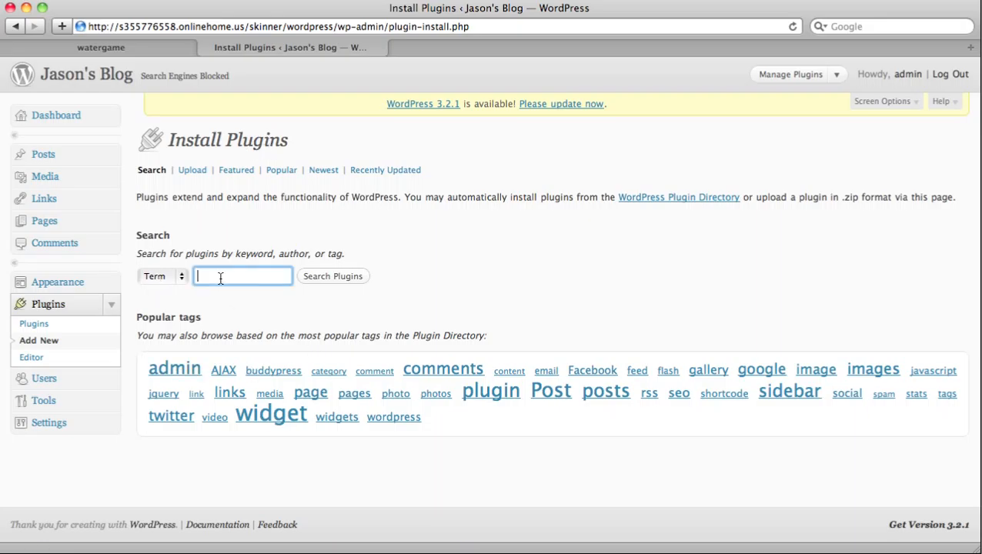
{"action": "type", "text": "flash embed"}
{"action": "left_click", "coordinate": [327, 281]}
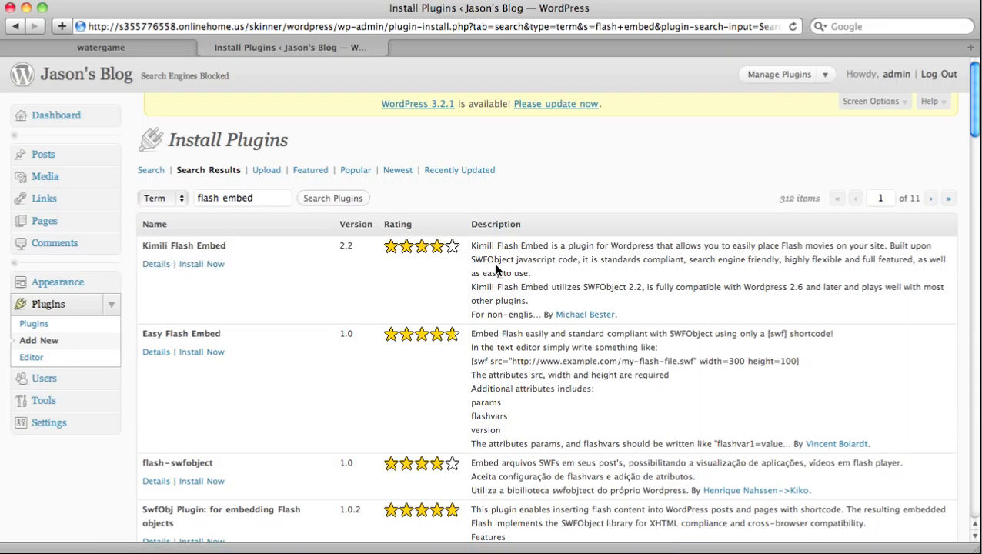
{"action": "left_click", "coordinate": [198, 272]}
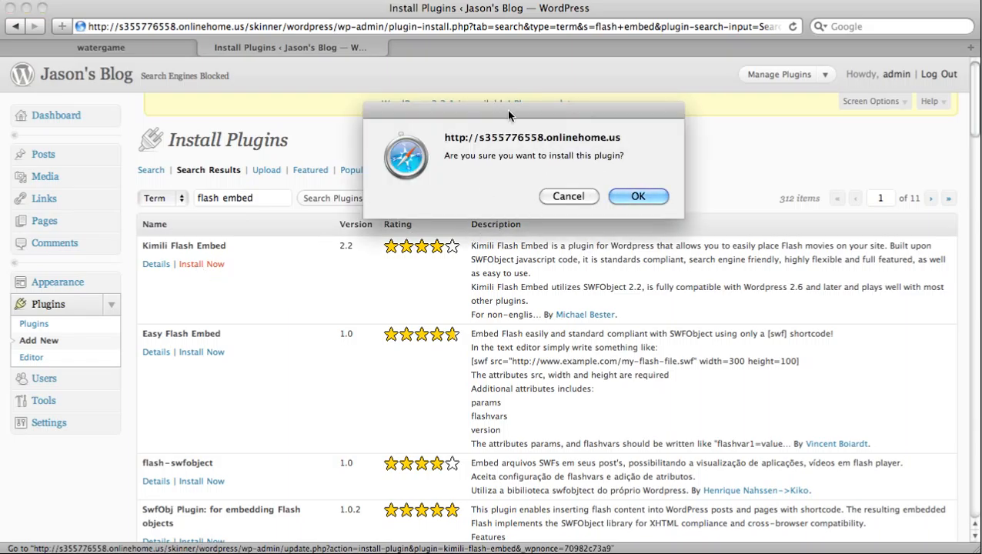
{"action": "left_click", "coordinate": [629, 200]}
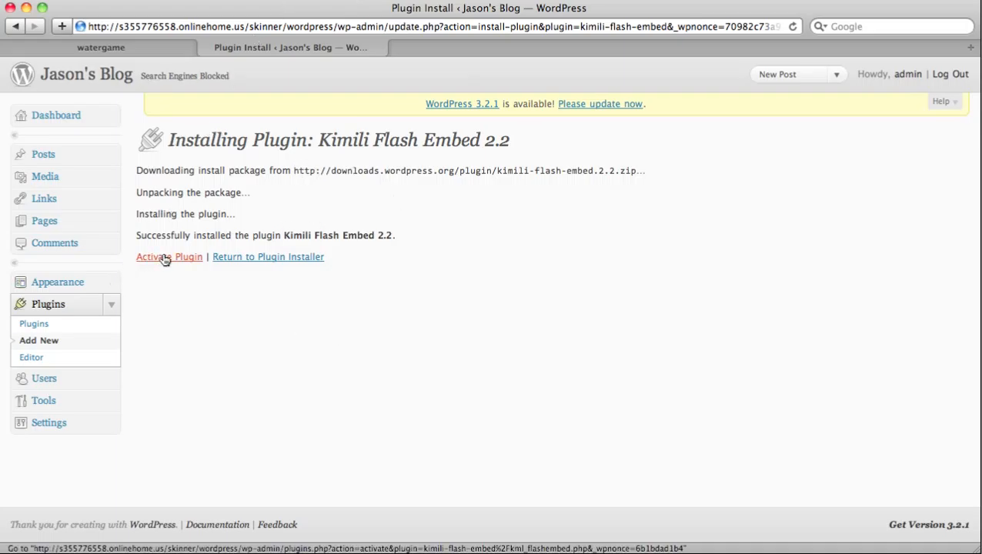
- Activate the newly installed Kimili Flash Embed plugin from the list of installed plugins
{"action": "left_click", "coordinate": [192, 261]}
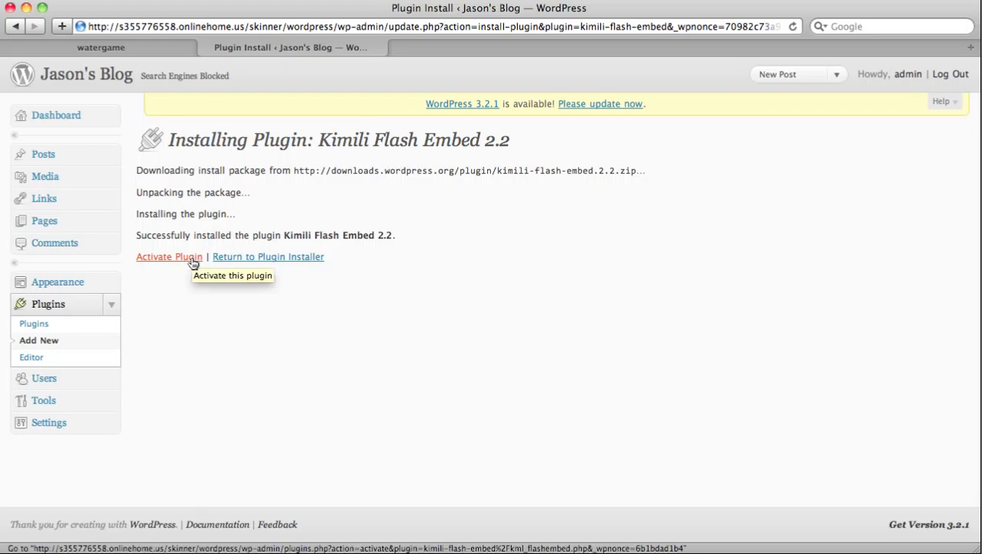
{"action": "left_click", "coordinate": [45, 329]}
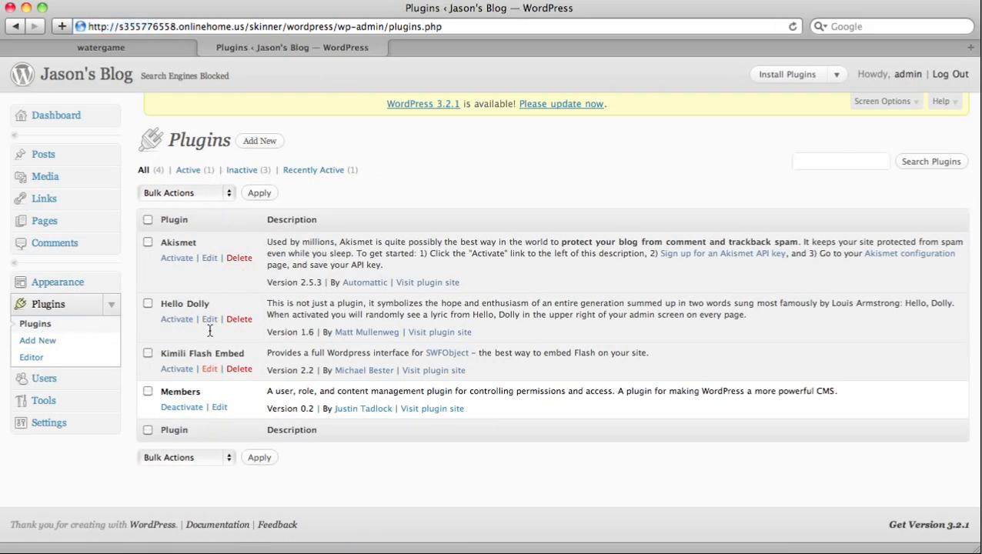
{"action": "left_click", "coordinate": [177, 370]}
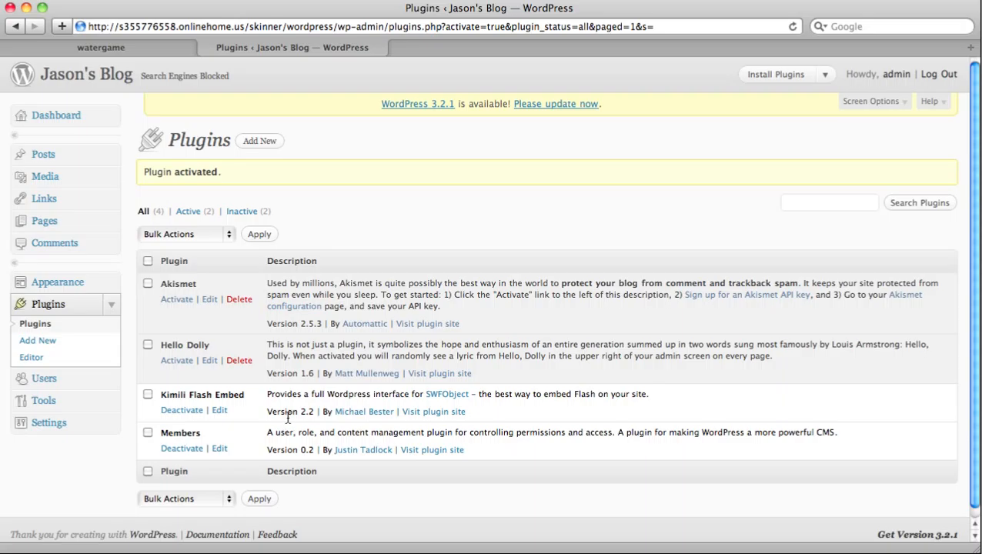
- Examine the Kimili Flash Embed preferences in the blog's settings, from the SWFObject configuration defaults through the SWF definition defaults
{"action": "left_click", "coordinate": [60, 428]}
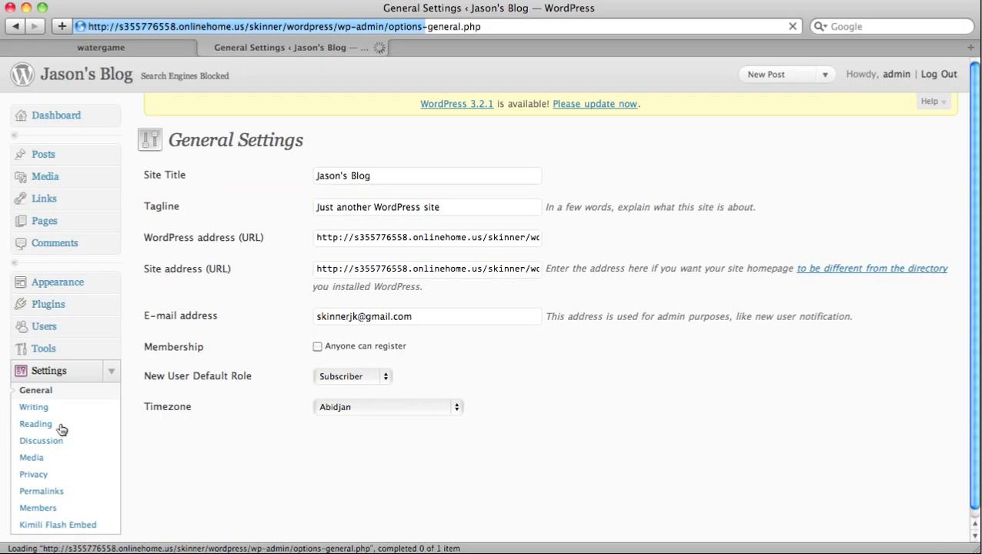
{"action": "scroll", "coordinate": [114, 406], "scroll_direction": "down", "scroll_amount": 3}
{"action": "scroll", "coordinate": [112, 414], "scroll_direction": "down", "scroll_amount": 3}
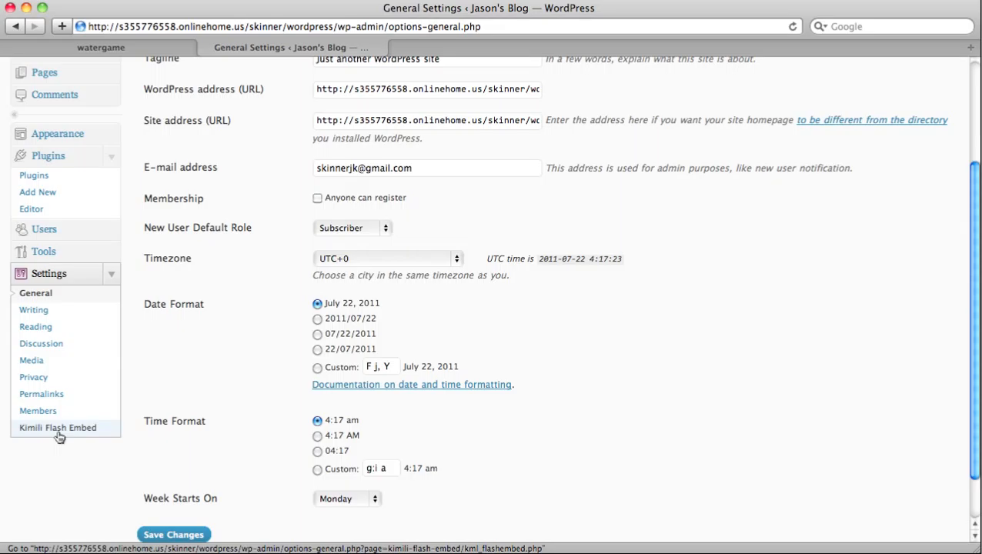
{"action": "left_click", "coordinate": [61, 430]}
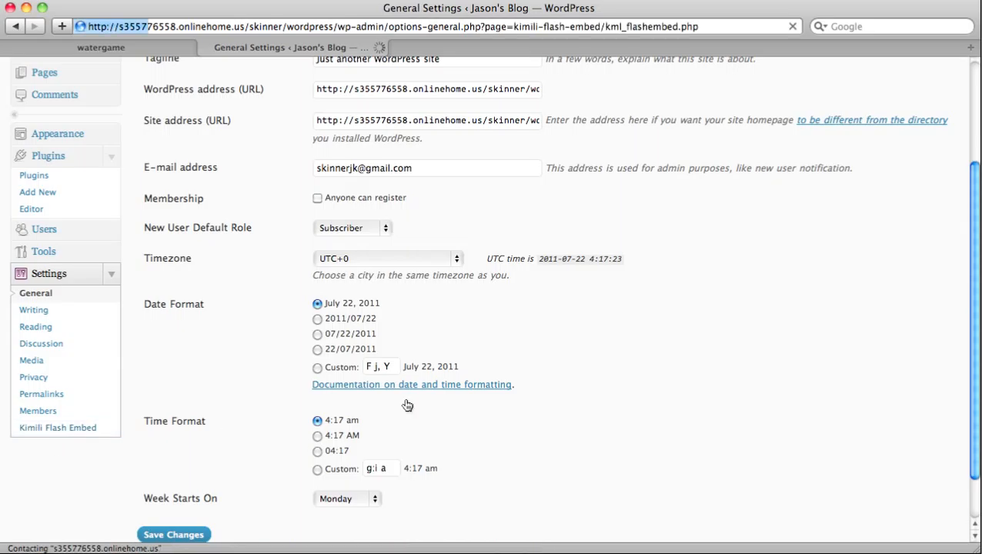
{"action": "scroll", "coordinate": [528, 385], "scroll_direction": "down", "scroll_amount": 1}
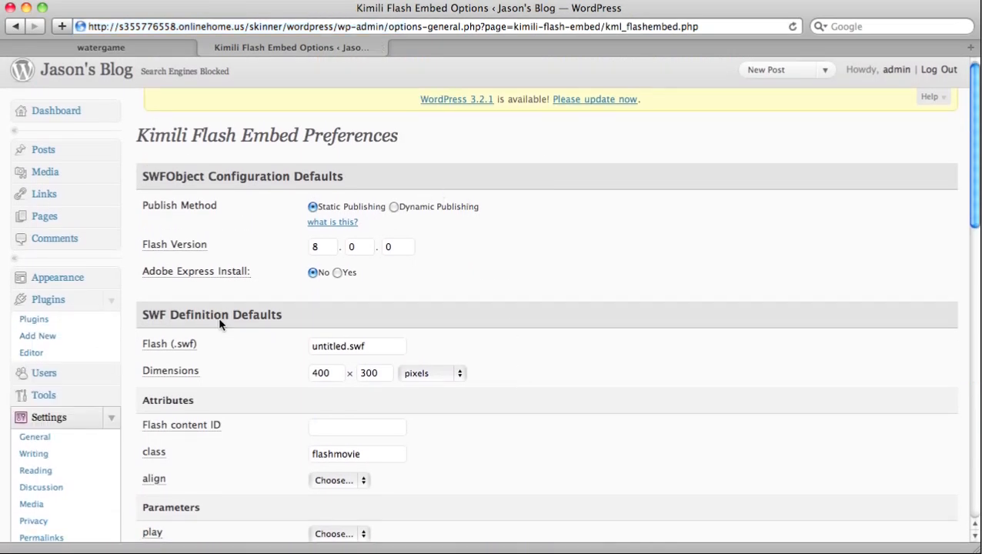
{"action": "scroll", "coordinate": [521, 331], "scroll_direction": "down", "scroll_amount": 3}
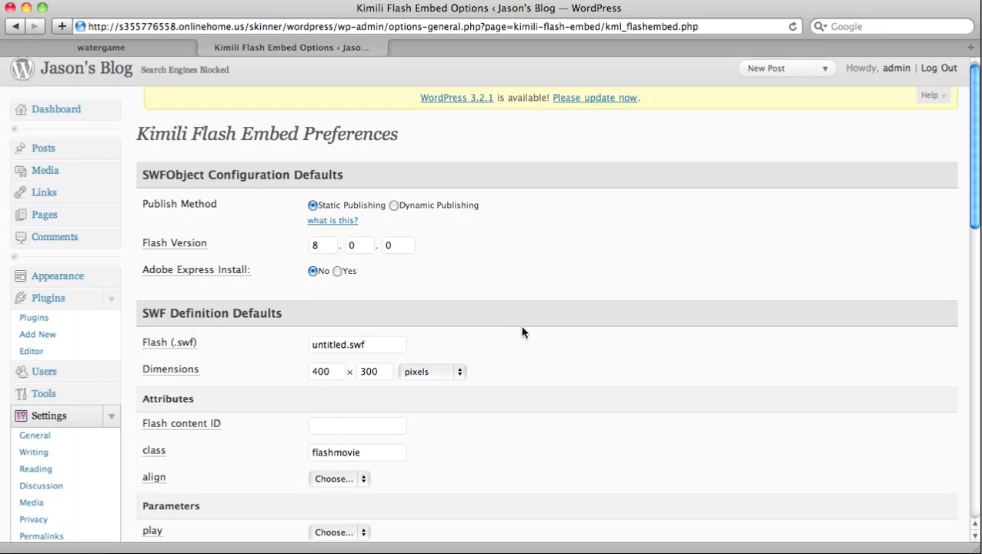
{"action": "scroll", "coordinate": [504, 355], "scroll_direction": "down", "scroll_amount": 3}
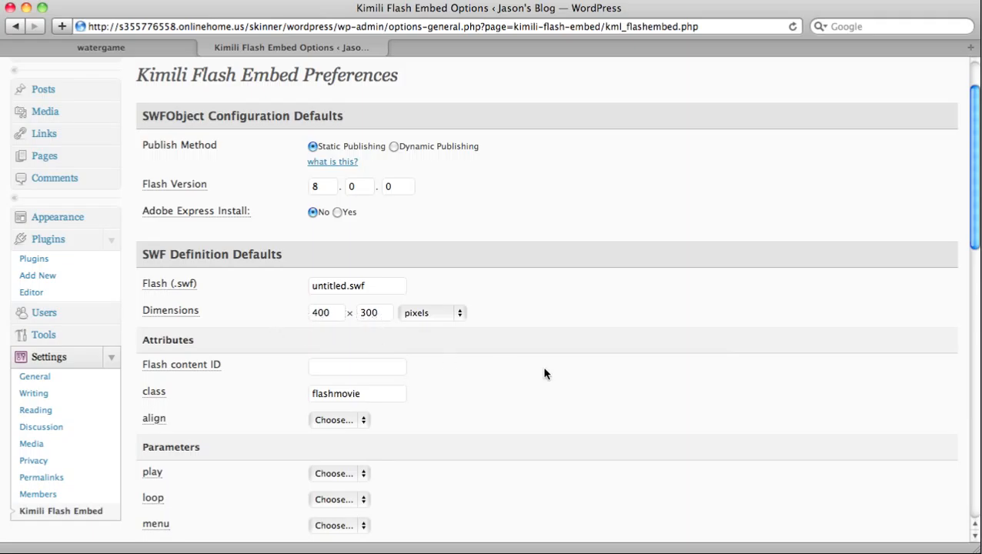
{"action": "scroll", "coordinate": [560, 373], "scroll_direction": "down", "scroll_amount": 10}
{"action": "scroll", "coordinate": [561, 375], "scroll_direction": "up", "scroll_amount": 12}
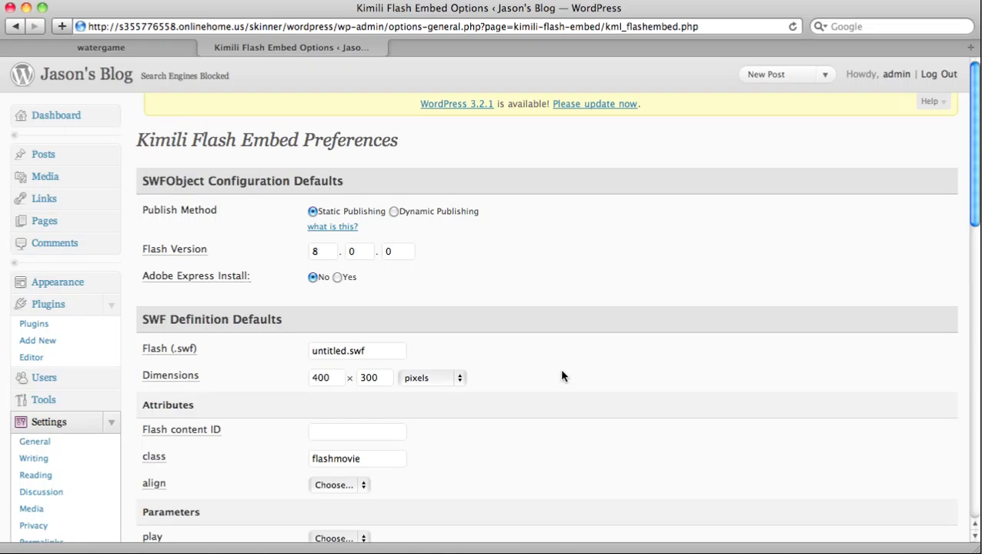
{"action": "left_click", "coordinate": [66, 428]}
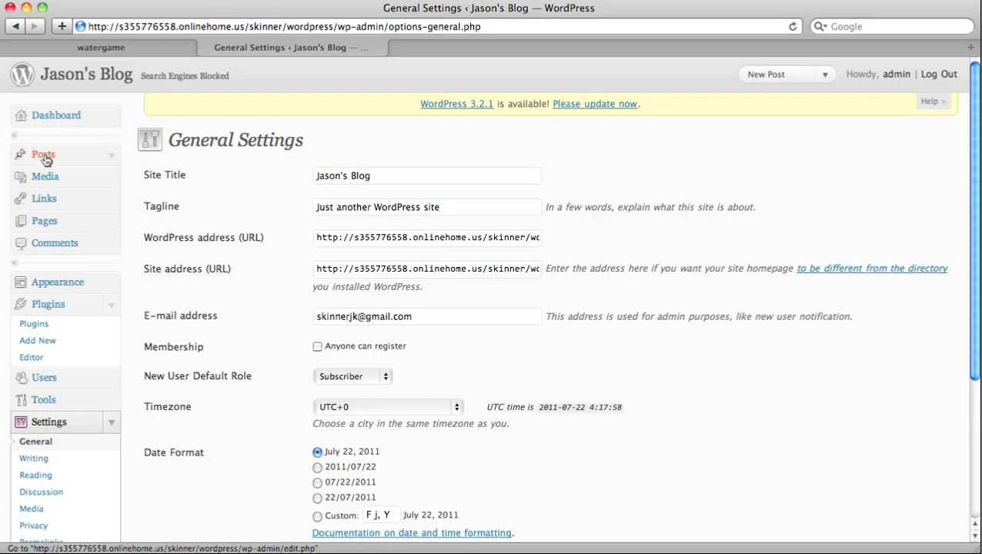
- Create a new blog post with the title "Flash Embed" and place the cursor in its body
{"action": "left_click", "coordinate": [43, 155]}
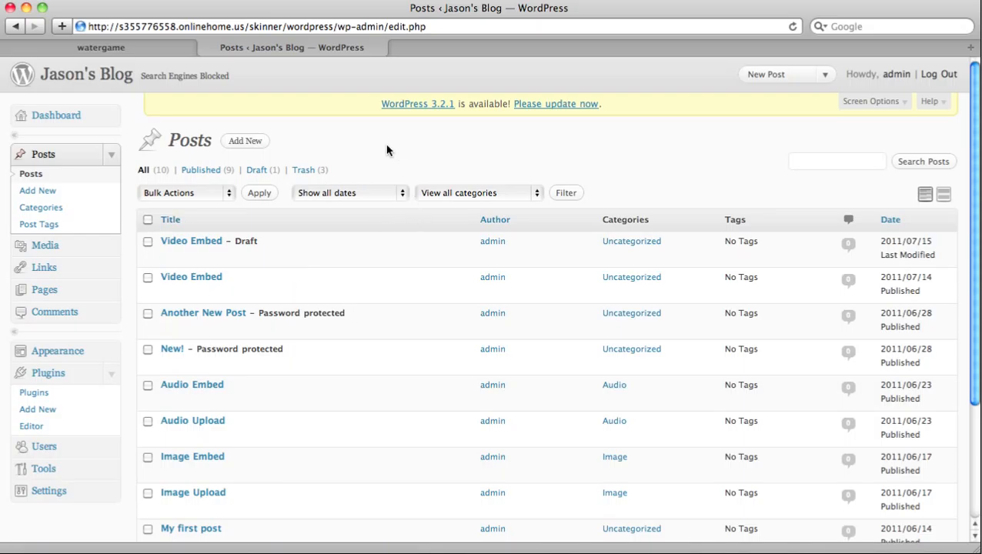
{"action": "left_click", "coordinate": [245, 145]}
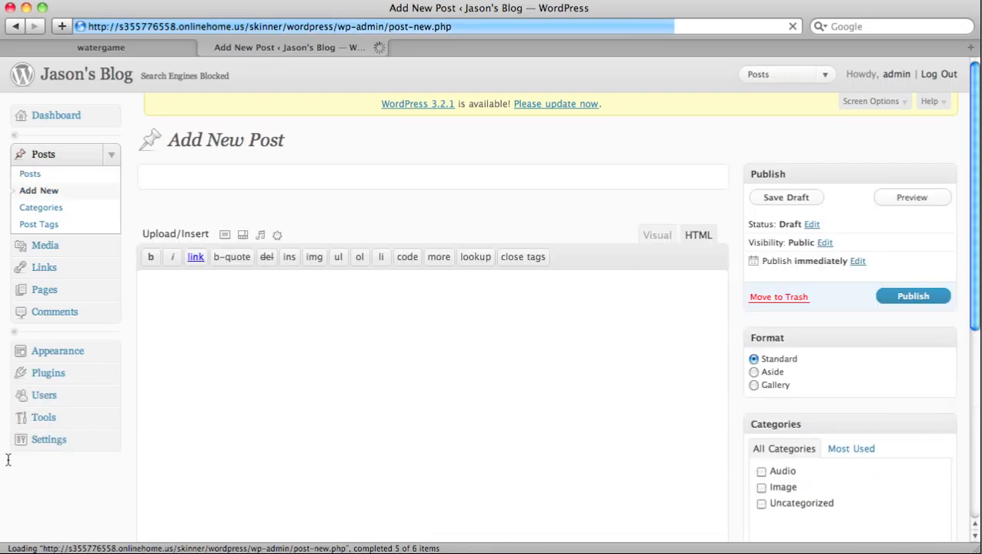
{"action": "mouse_move", "coordinate": [52, 408]}
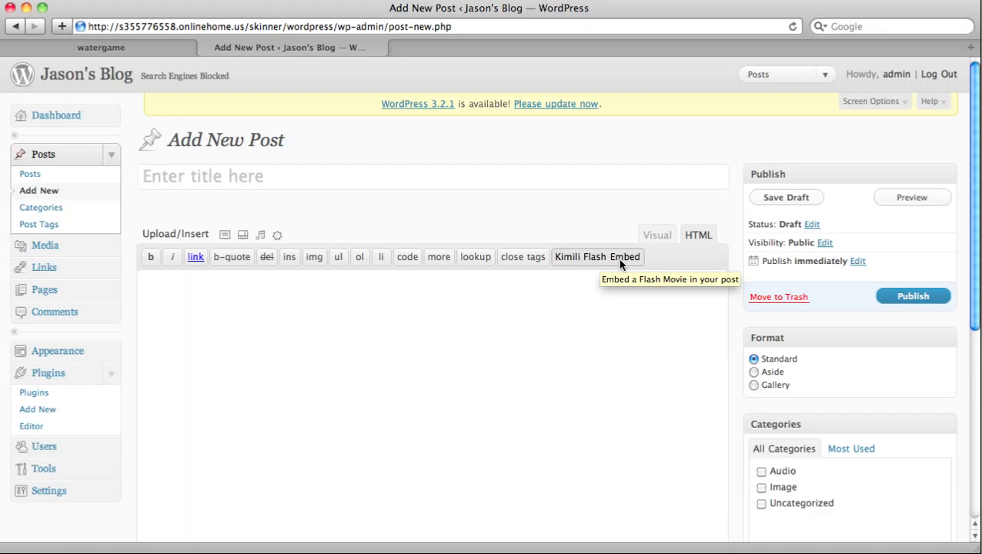
{"action": "left_click", "coordinate": [167, 177]}
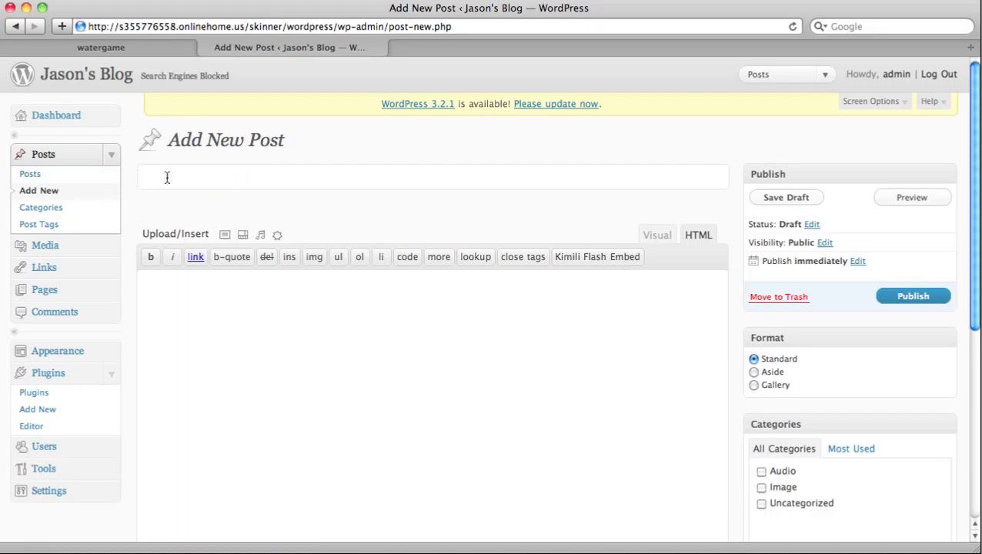
{"action": "type", "text": "Flash Embed"}
{"action": "left_click", "coordinate": [236, 305]}
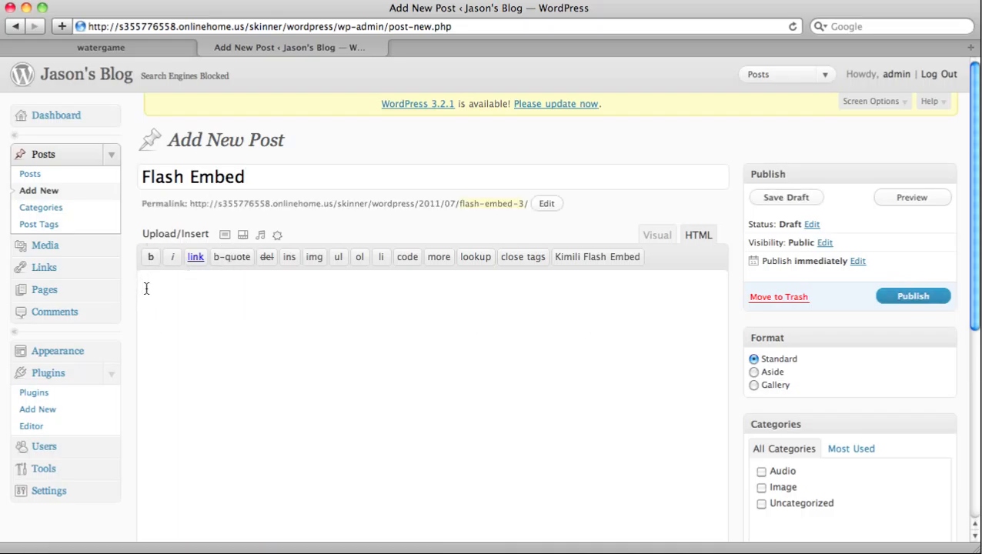
- Start a Kimili Flash Embed tag for the post and set the movie dimensions to 550 × 400 pixels
{"action": "left_click", "coordinate": [610, 257]}
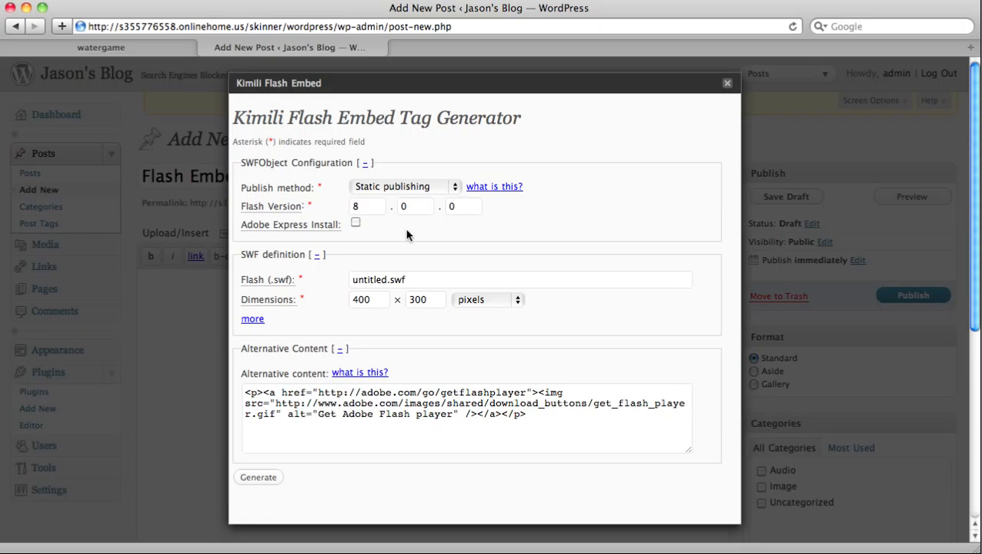
{"action": "double_click", "coordinate": [373, 301]}
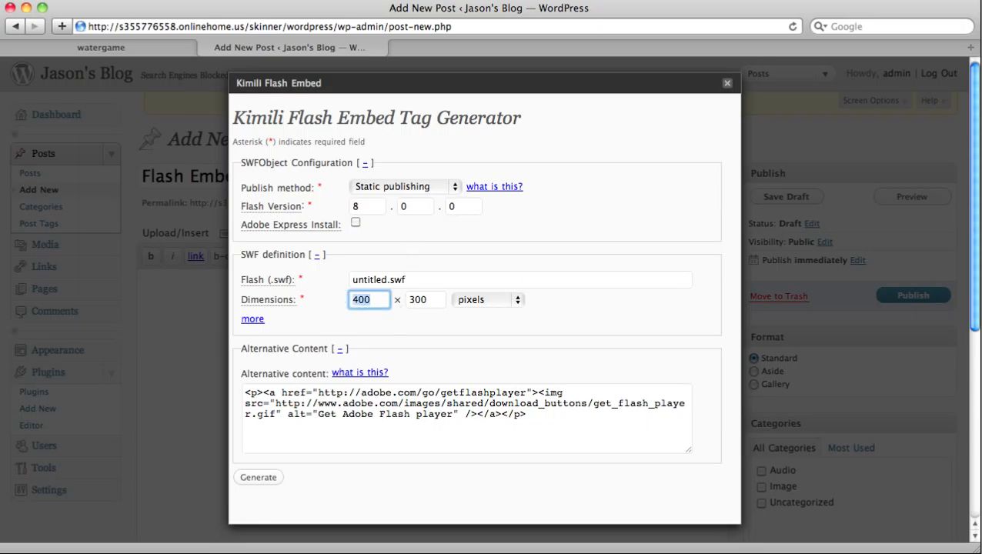
{"action": "type", "text": "550"}
{"action": "key", "text": "Tab"}
{"action": "type", "text": "400"}
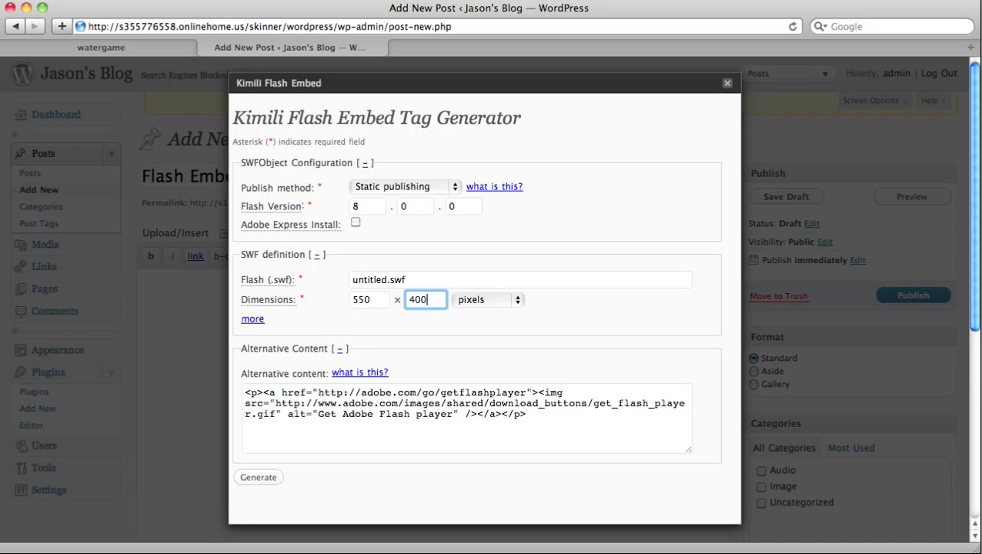
- Copy the watergame page's address into the tag generator's Flash (.swf) field, replacing untitled.swf and making the path end in watergame.swf
{"action": "left_click", "coordinate": [409, 280]}
{"action": "left_click_drag", "start_coordinate": [410, 280], "coordinate": [341, 275]}
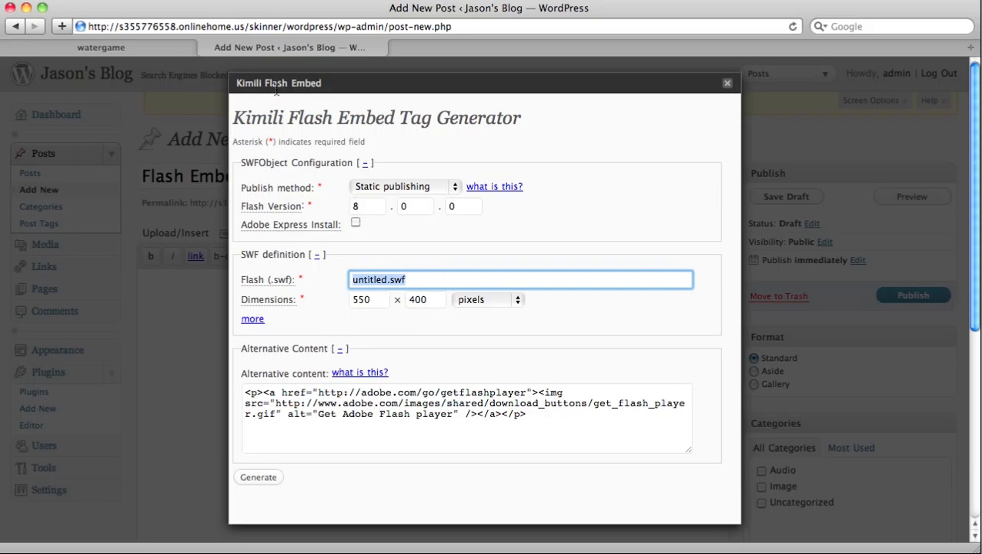
{"action": "left_click", "coordinate": [153, 49]}
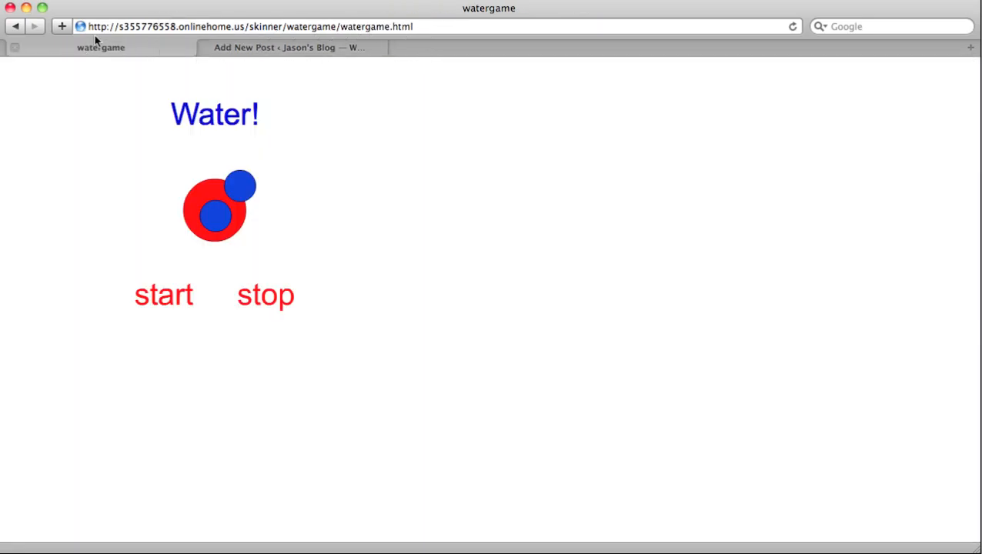
{"action": "left_click", "coordinate": [422, 26]}
{"action": "key", "text": "super+c"}
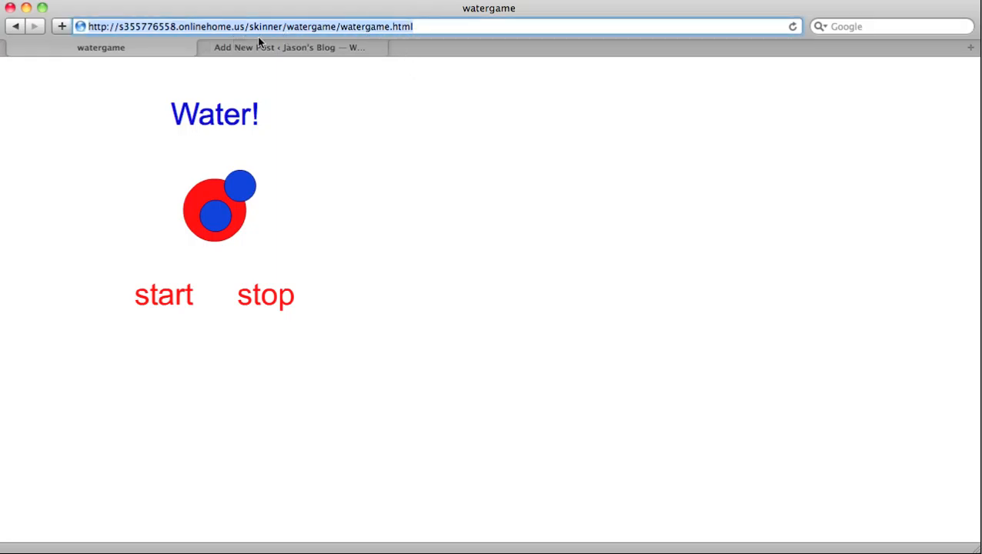
{"action": "left_click", "coordinate": [299, 47]}
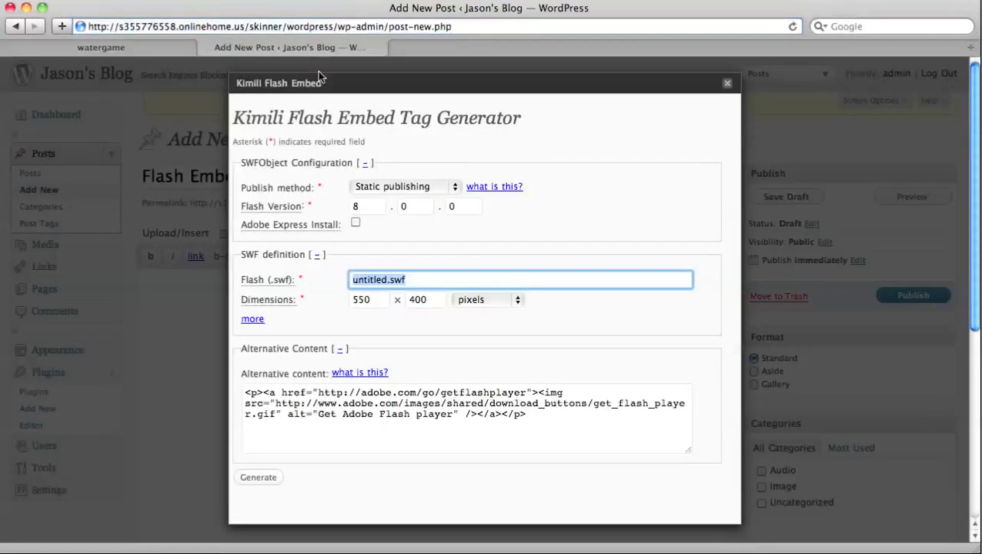
{"action": "left_click", "coordinate": [416, 279]}
{"action": "left_click_drag", "start_coordinate": [423, 281], "coordinate": [331, 274]}
{"action": "key", "text": "super+v"}
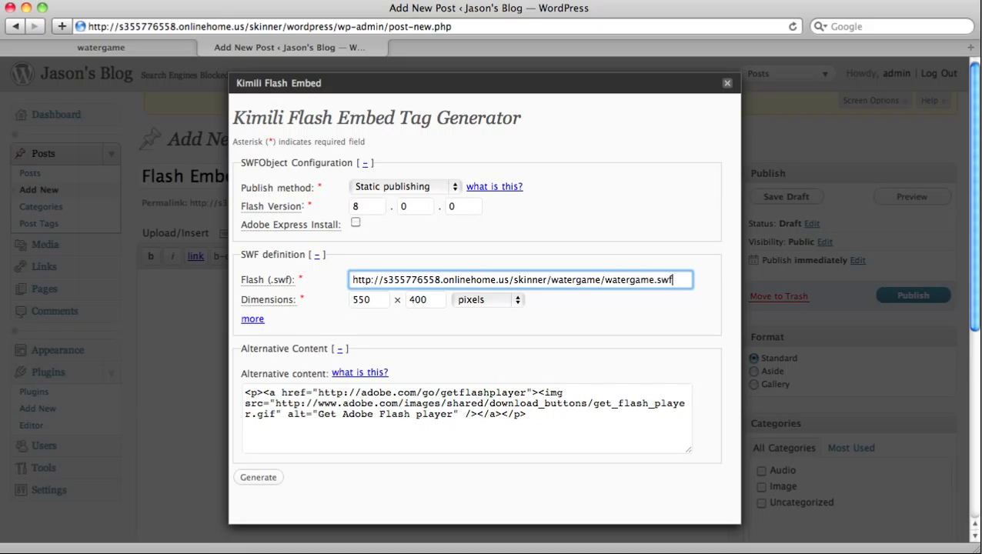
- Switch to FileZilla to check that watergame.swf is in the remote watergame folder, then return to the tag generator
{"action": "key", "text": "F9"}
{"action": "left_click", "coordinate": [590, 301]}
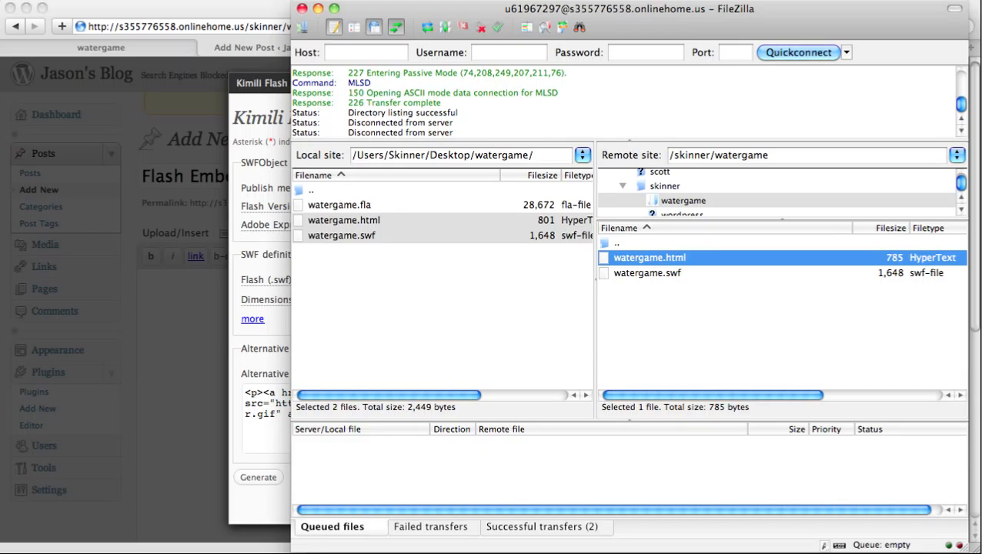
{"action": "left_click", "coordinate": [302, 8]}
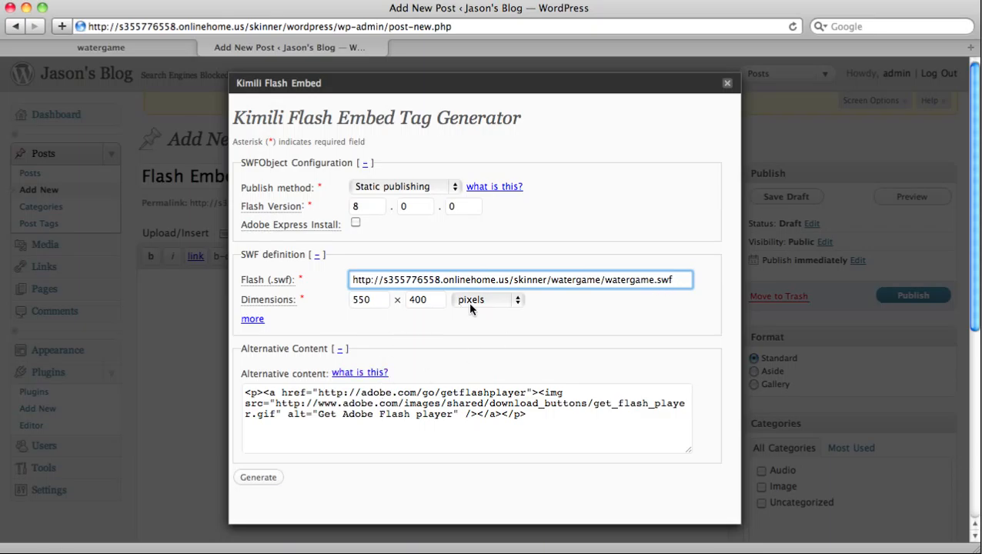
- Generate the Flash embed code into the post body and publish the post
{"action": "left_click", "coordinate": [258, 478]}
{"action": "left_click", "coordinate": [260, 477]}
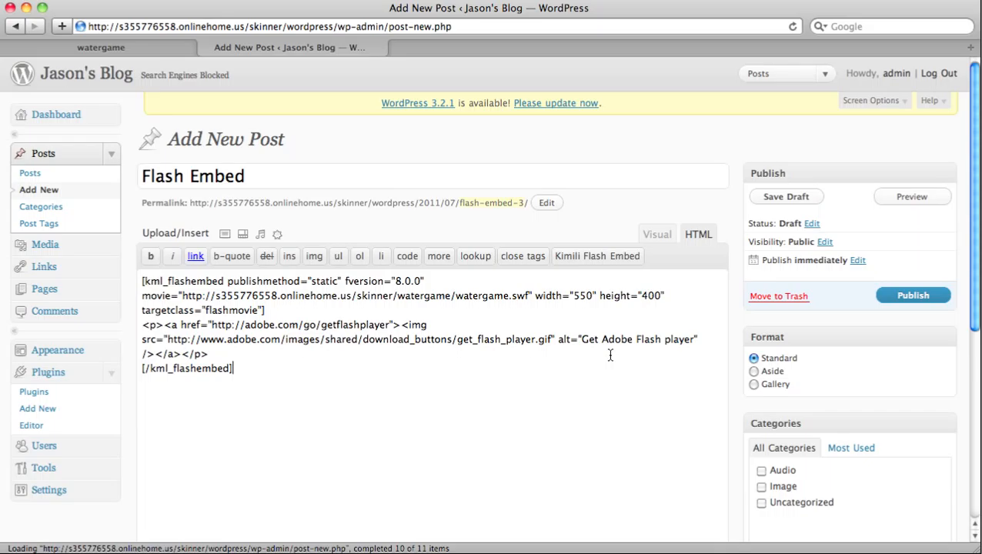
{"action": "left_click", "coordinate": [917, 298]}
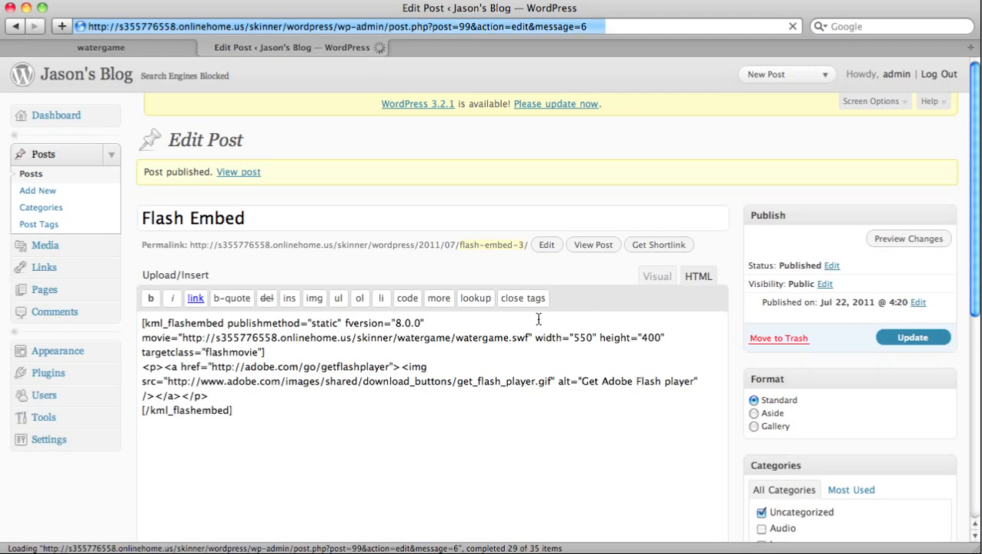
- Visit the blog's home page, open the Flash Embed post from the recent posts, and start the embedded game to test it
{"action": "left_click", "coordinate": [89, 77]}
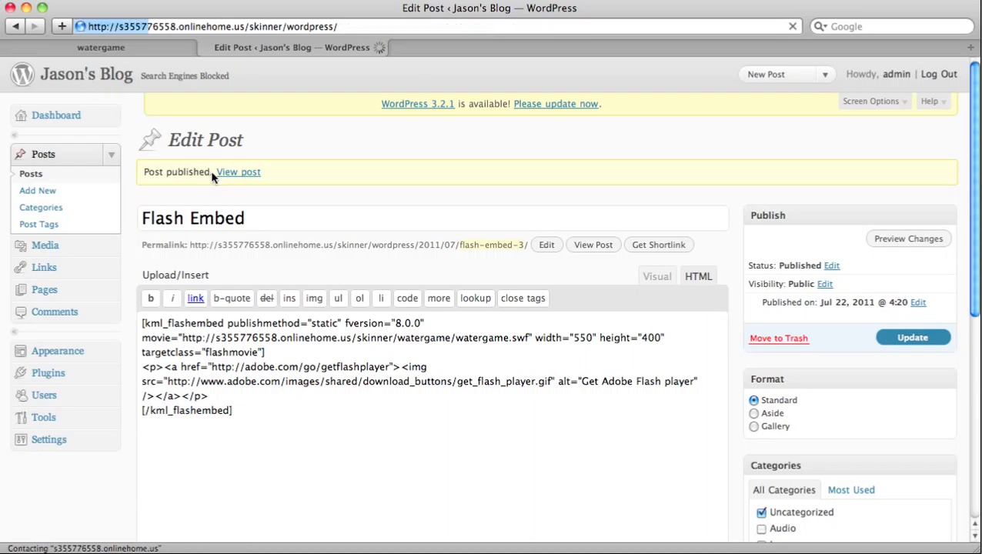
{"action": "scroll", "coordinate": [532, 329], "scroll_direction": "down", "scroll_amount": 4}
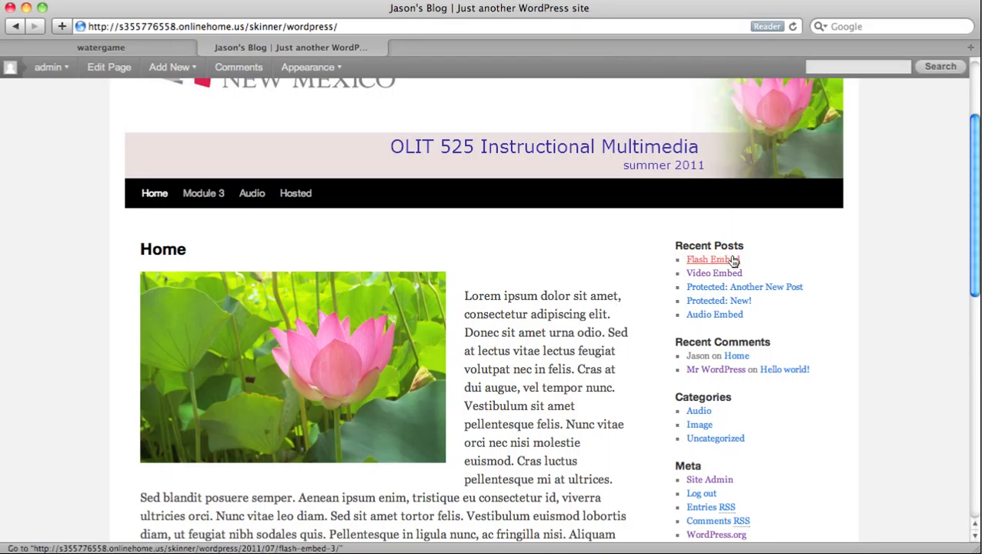
{"action": "left_click", "coordinate": [735, 264]}
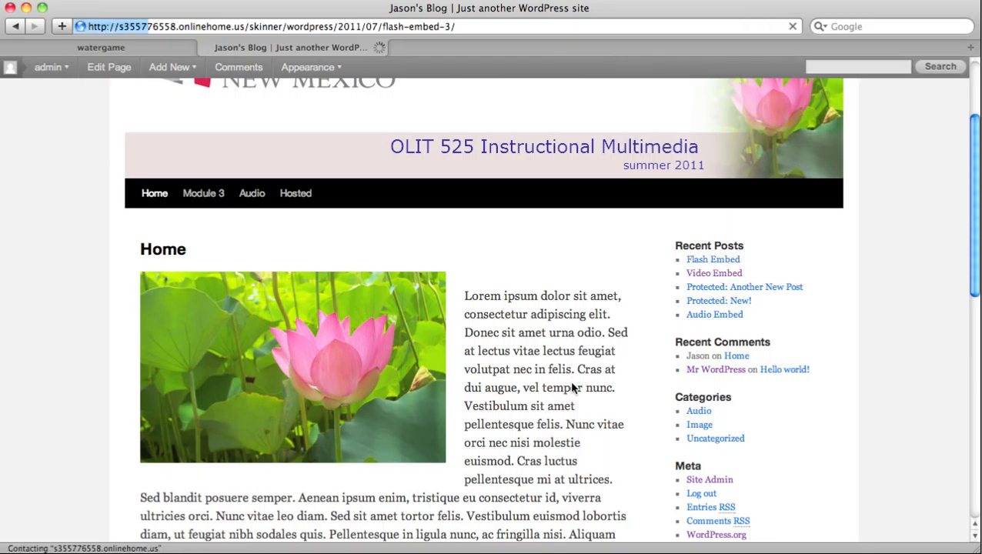
{"action": "scroll", "coordinate": [572, 387], "scroll_direction": "down", "scroll_amount": 6}
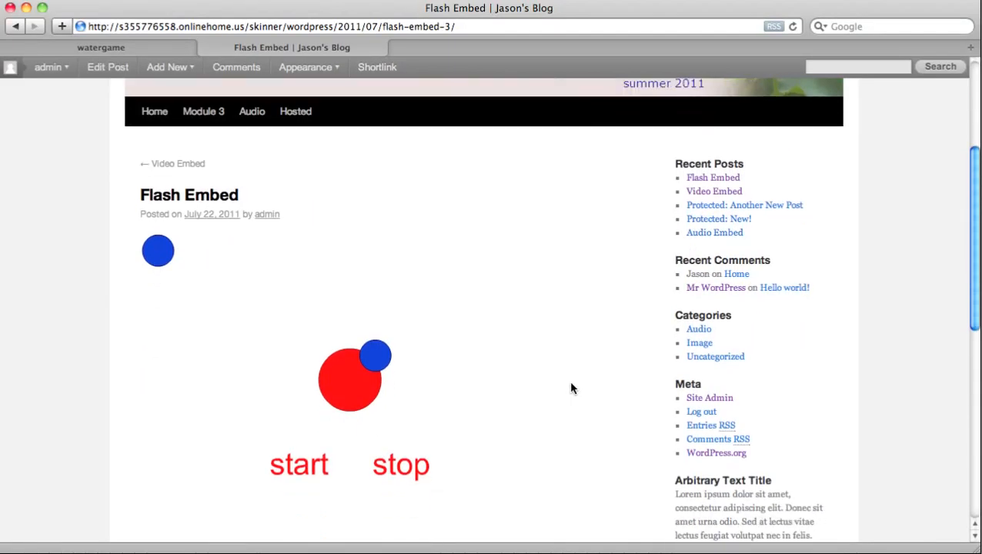
{"action": "scroll", "coordinate": [570, 388], "scroll_direction": "down", "scroll_amount": 1}
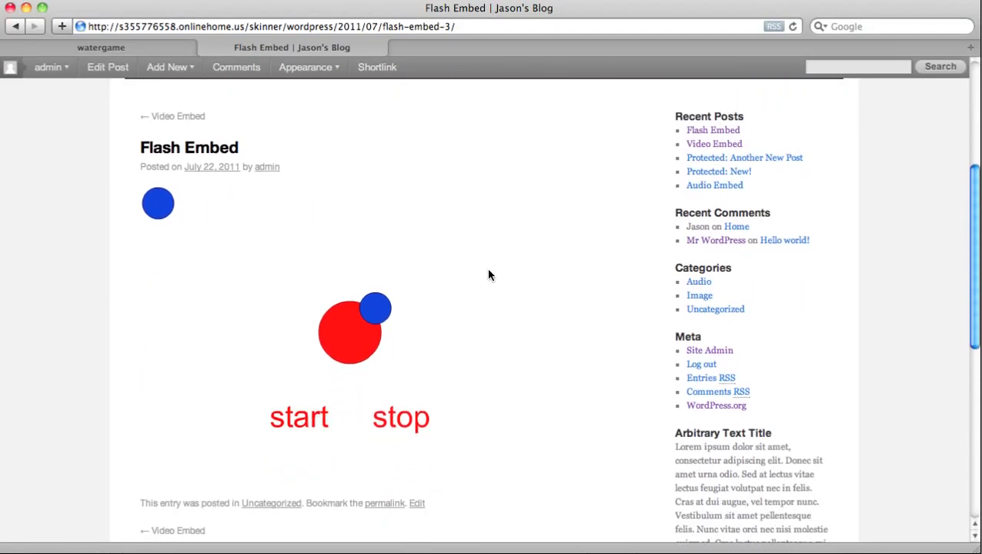
{"action": "left_click", "coordinate": [288, 419]}
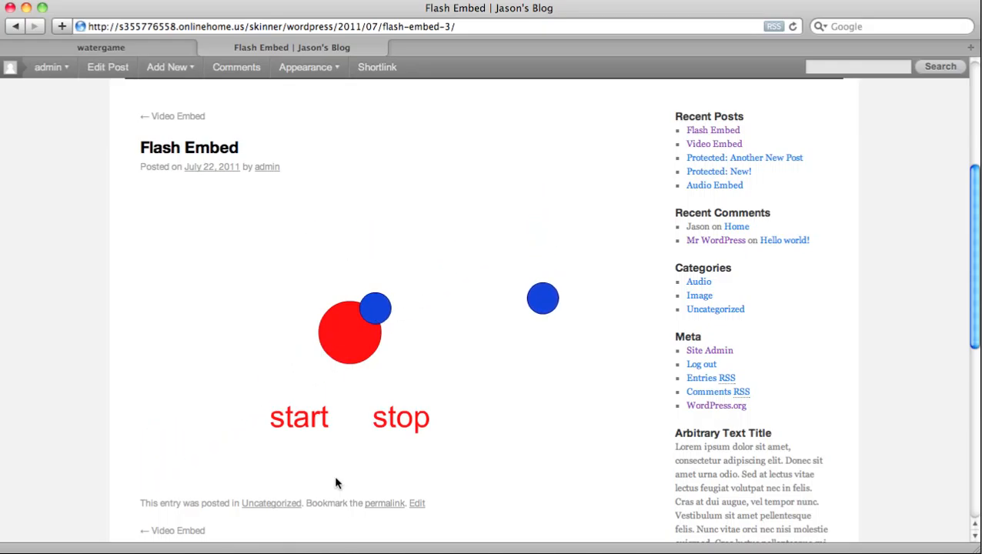
- Compare the standalone watergame page with the Flash Embed post, reviewing how the game sits within the blog layout
{"action": "left_click", "coordinate": [136, 49]}
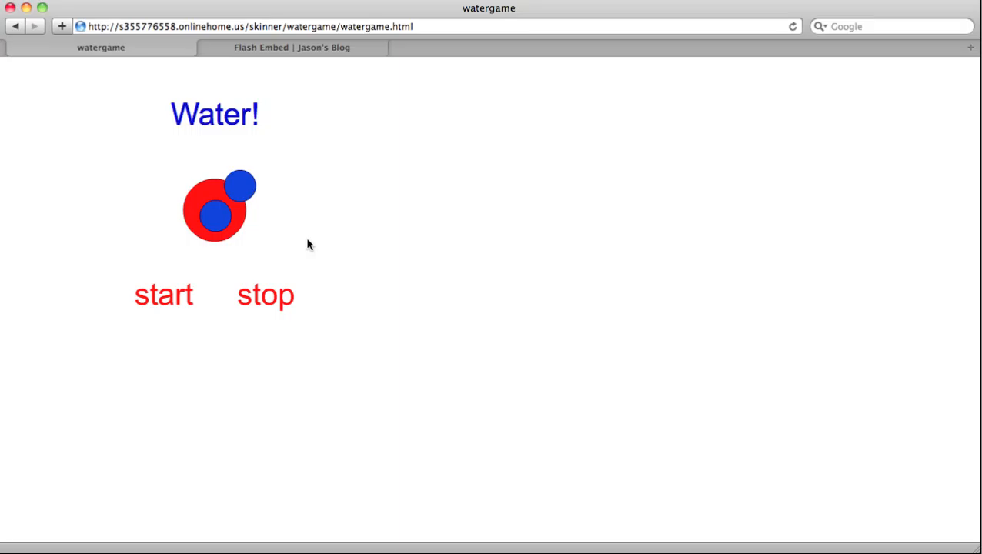
{"action": "left_click", "coordinate": [320, 50]}
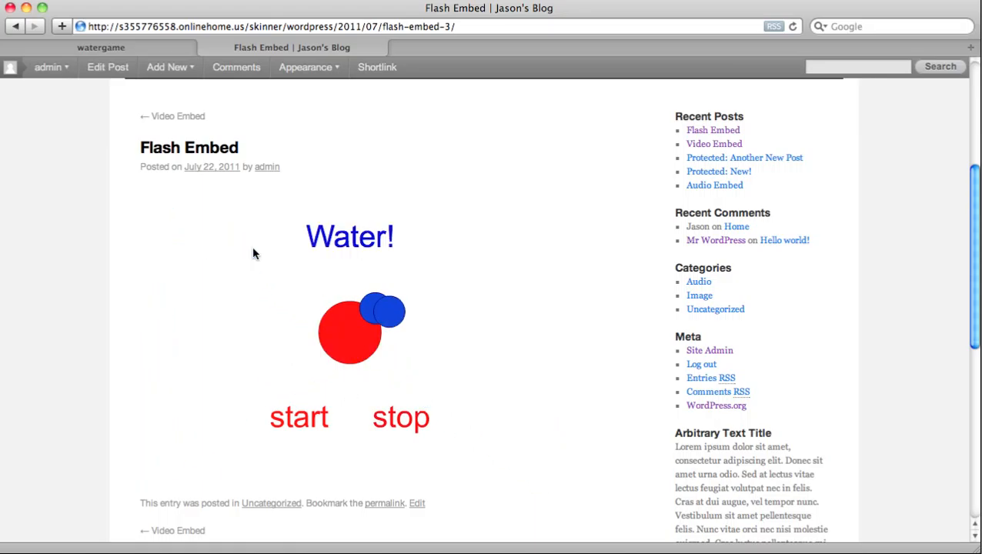
{"action": "scroll", "coordinate": [252, 250], "scroll_direction": "up", "scroll_amount": 3}
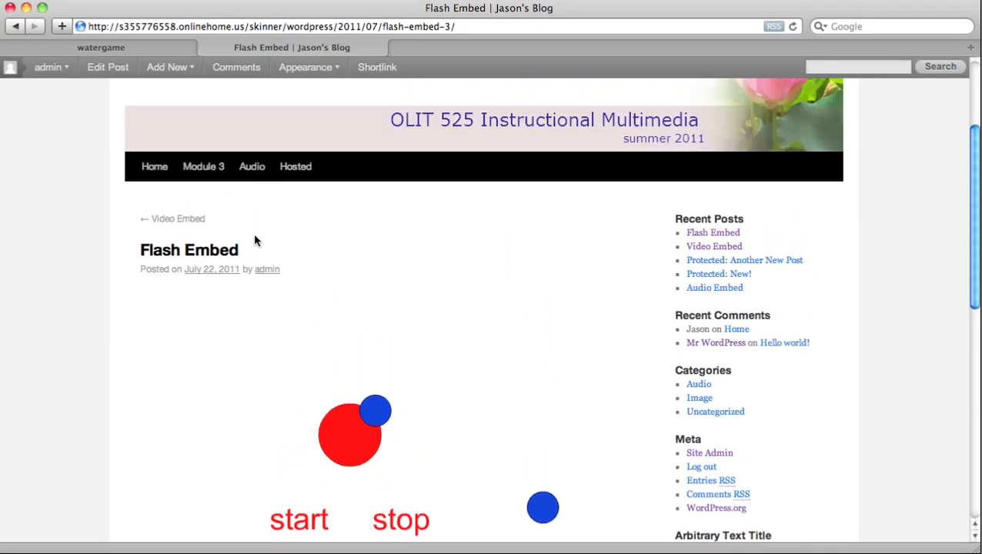
{"action": "scroll", "coordinate": [255, 241], "scroll_direction": "up", "scroll_amount": 4}
{"action": "scroll", "coordinate": [256, 241], "scroll_direction": "down", "scroll_amount": 2}
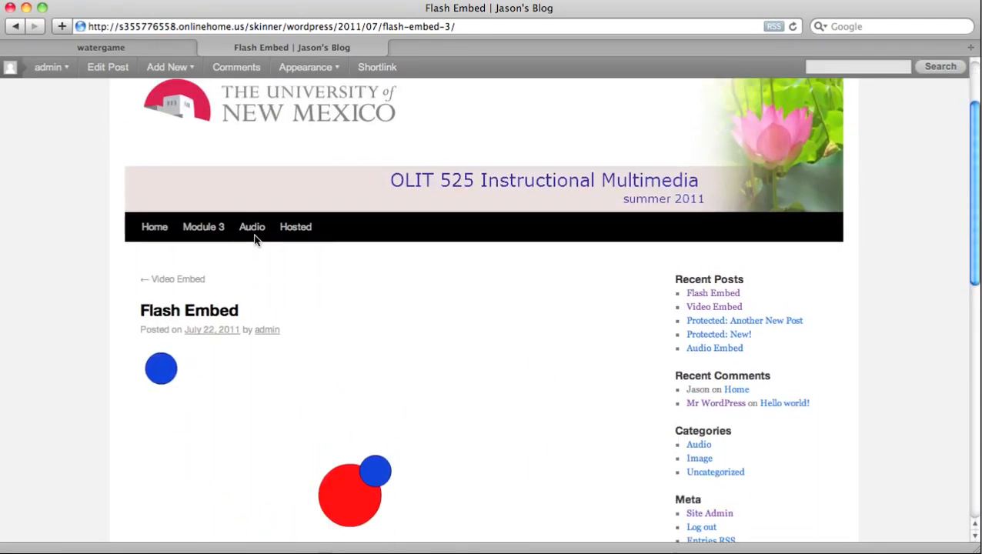
{"action": "scroll", "coordinate": [255, 241], "scroll_direction": "down", "scroll_amount": 4}
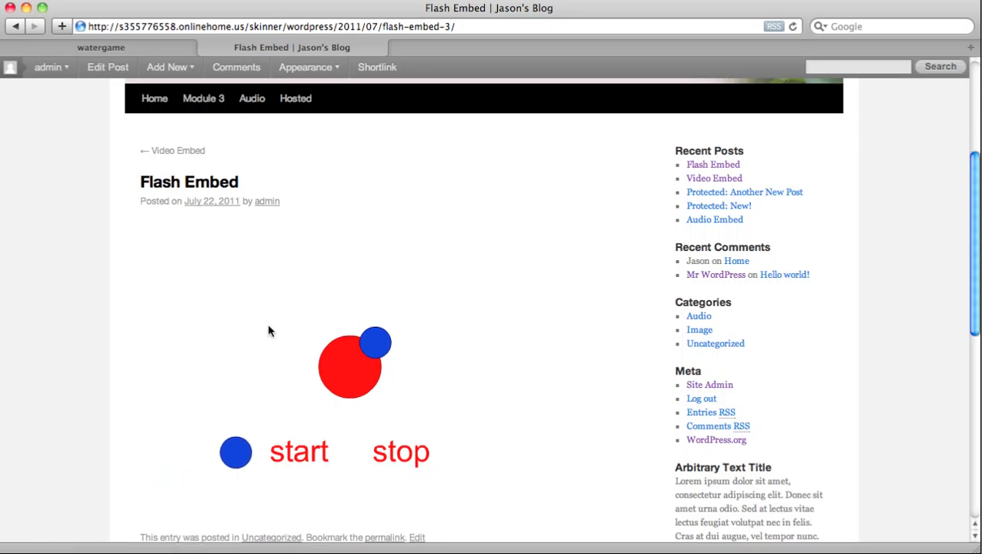